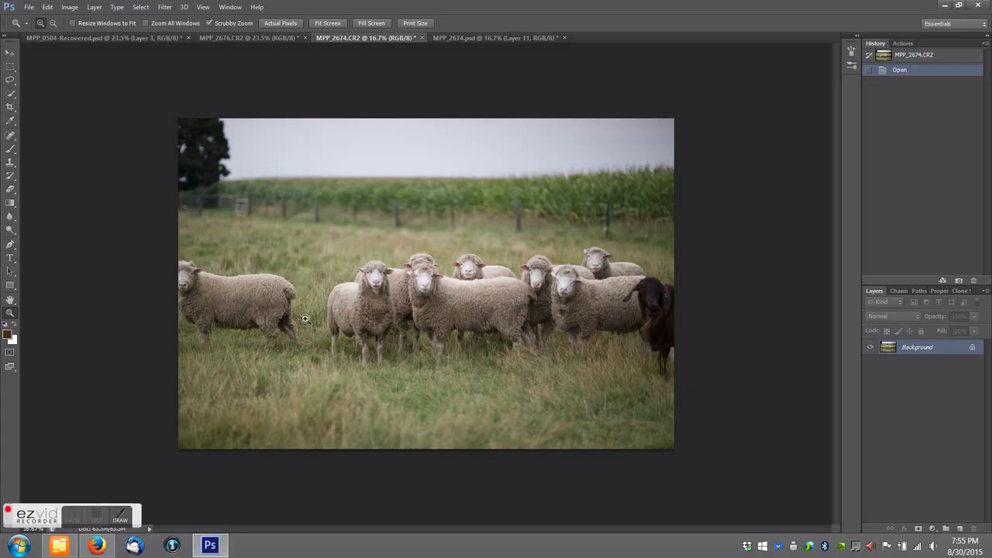
Sample nearby grass with the Clone Stamp and paint it over the sheep at the left edge
left_click(17, 168)
left_click(51, 22)
mouse_move(194, 272)
left_mouse_down()
mouse_move(283, 299)
mouse_move(182, 289)
mouse_move(294, 341)
left_mouse_up()
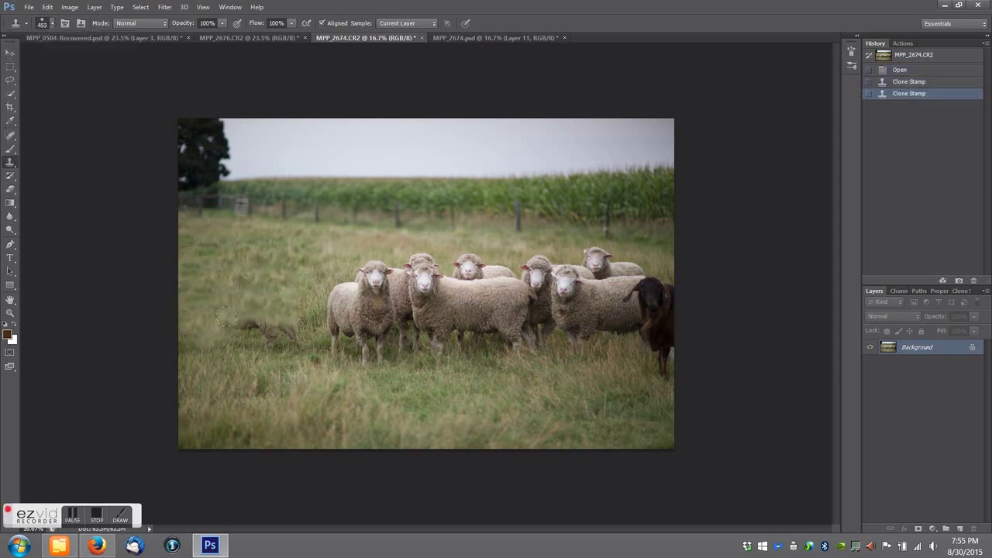
left_click(250, 37)
Select the lone sheep with the Magnetic Lasso and feather the selection
right_click(10, 80)
left_click(55, 97)
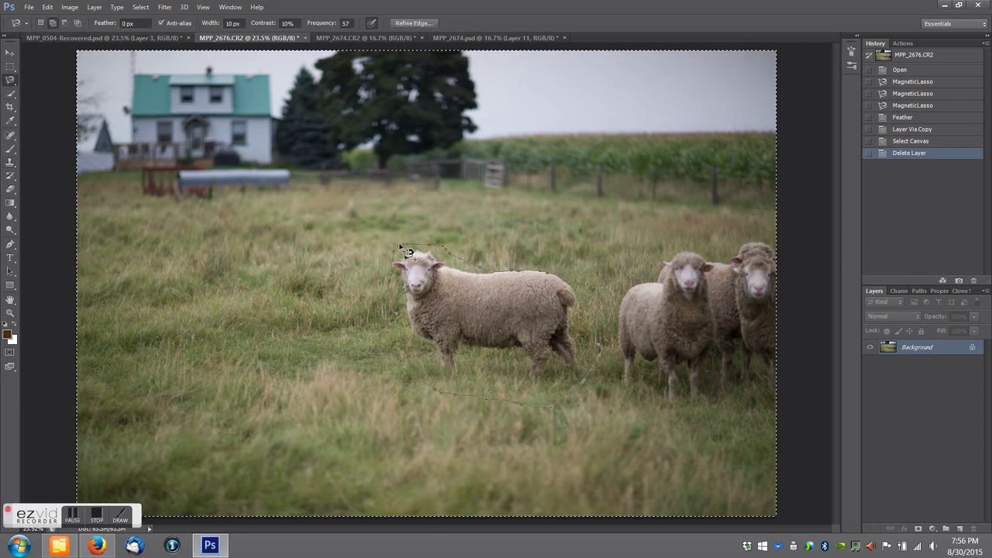
left_click(401, 248)
left_click(404, 251)
key("F12")
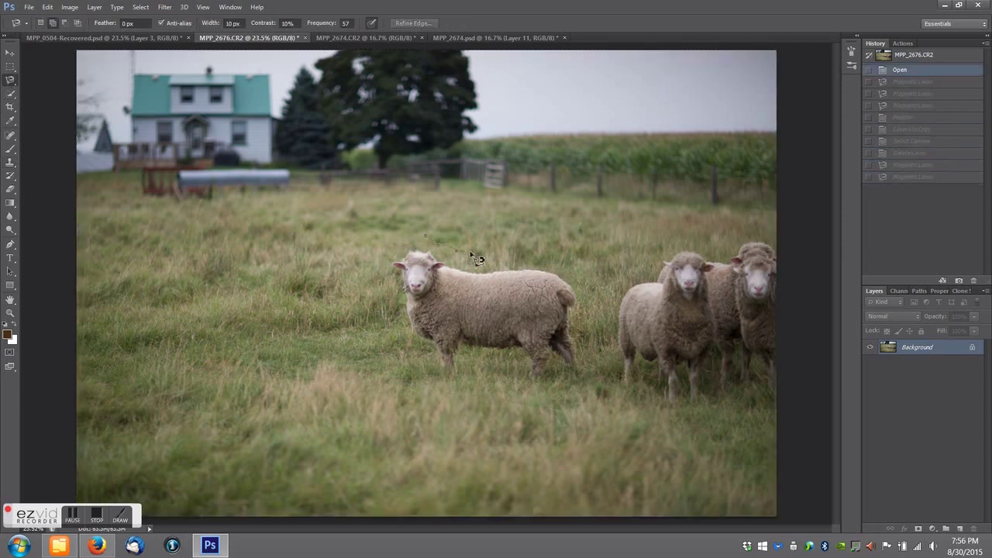
double_click(388, 293)
right_click(425, 253)
left_click(454, 286)
key("Return")
Copy the sheep to its own layer and paste it into the flock photo MPP_2674
right_click(473, 303)
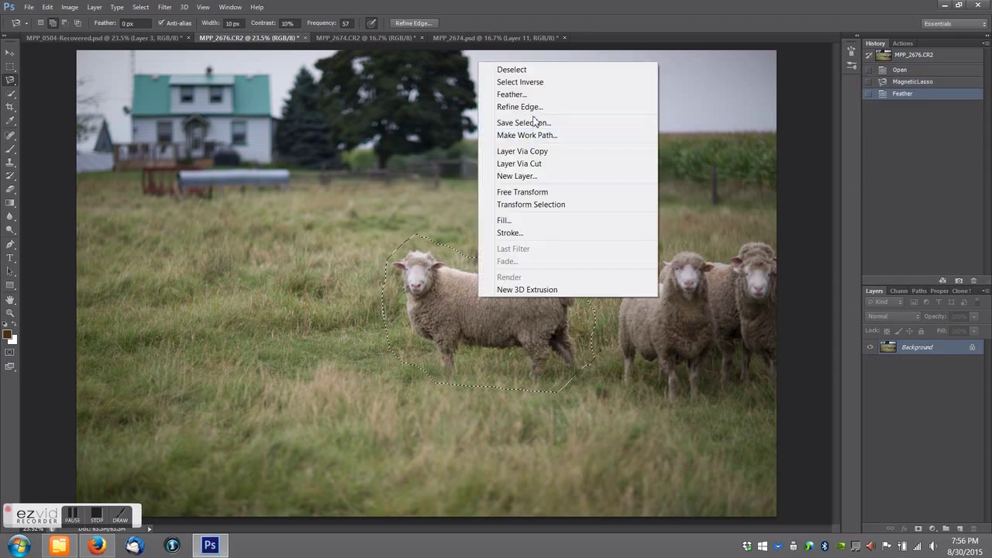
left_click(511, 150)
left_click(47, 7)
left_click(70, 94)
left_click(374, 37)
key("ctrl+v")
Flip the pasted sheep horizontally and place it at the flock photo's left edge
left_click(47, 7)
left_click(71, 250)
left_click_drag(418, 295, 228, 328)
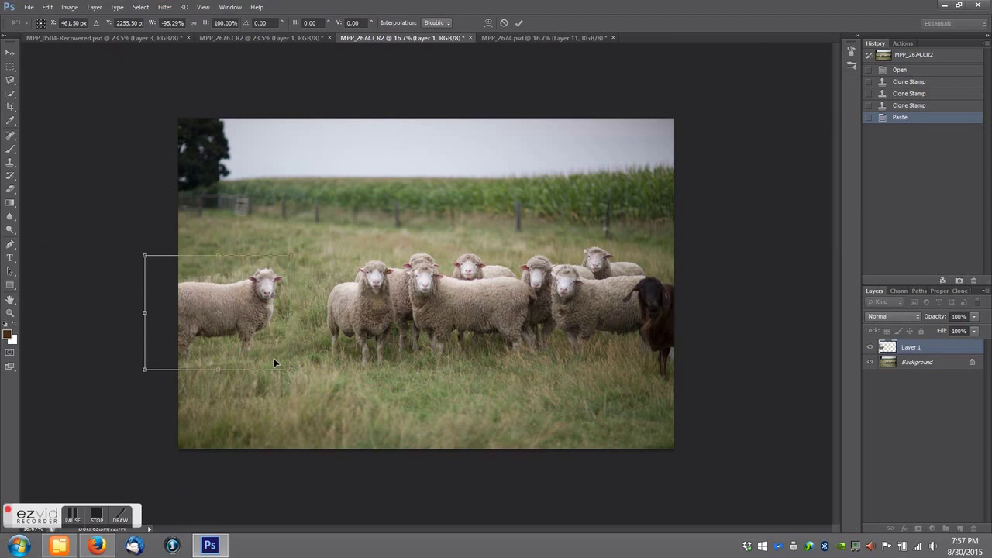
key("Return")
key("ctrl+shift+Tab")
key("ctrl+shift+Tab")
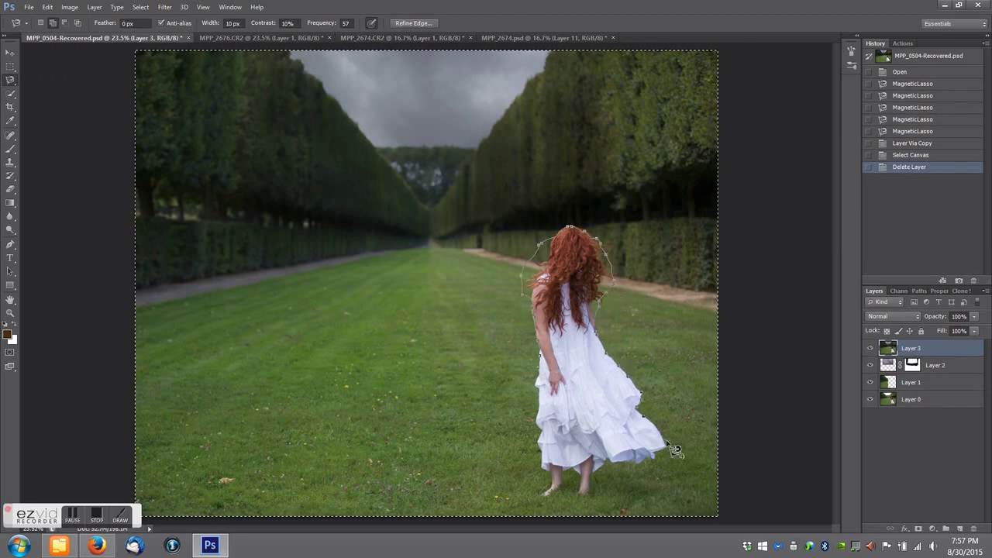
Trace the girl with the Magnetic Lasso, add her feet, and feather the selection
double_click(548, 416)
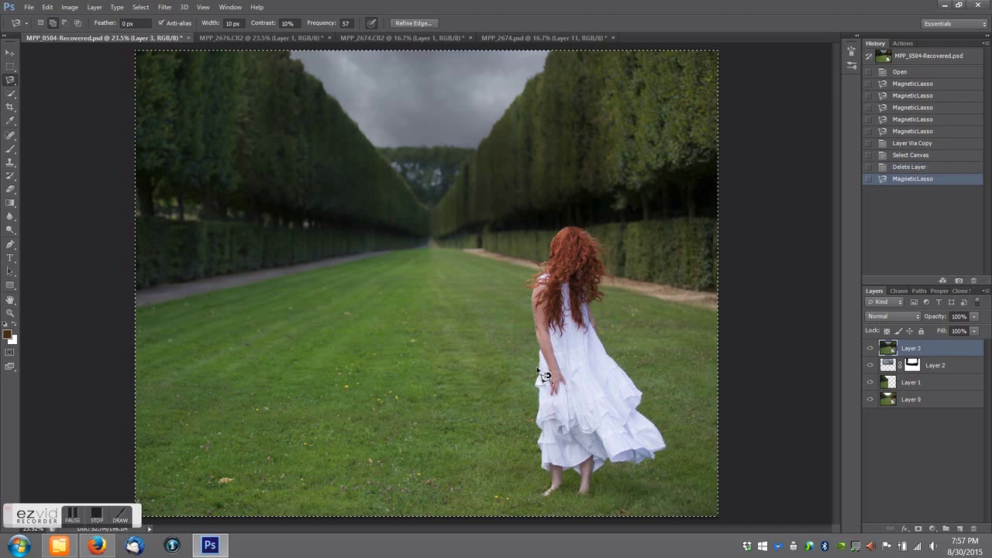
key("ctrl+alt+z")
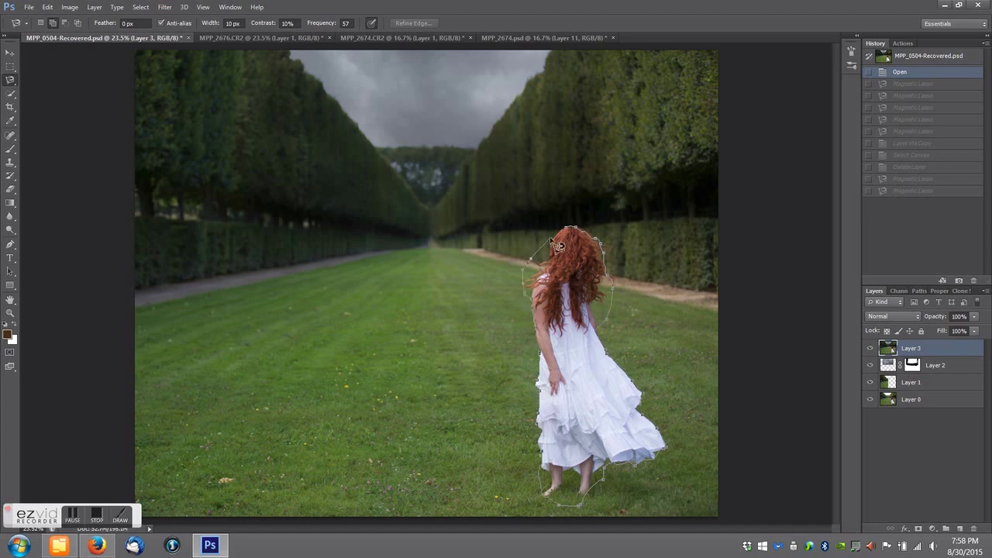
double_click(571, 230)
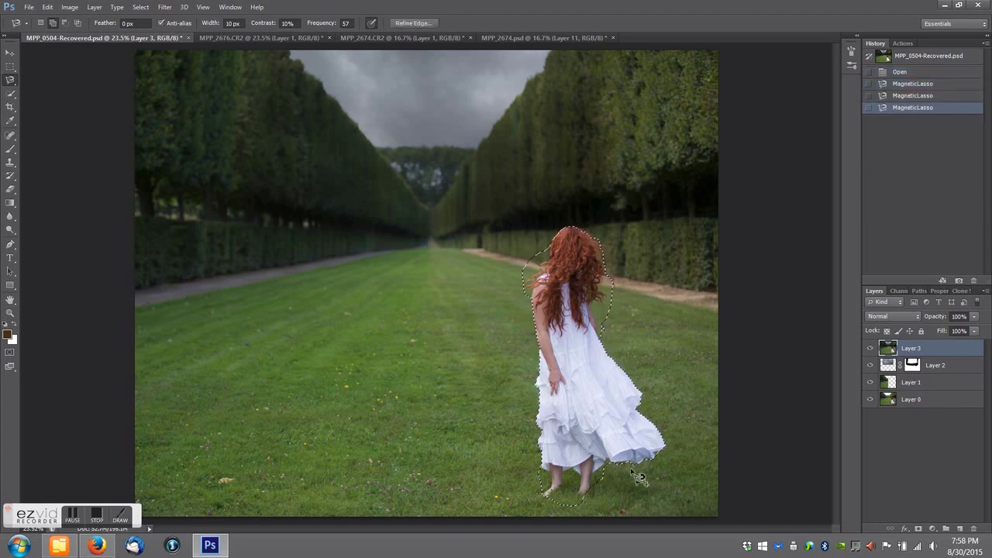
double_click(578, 509)
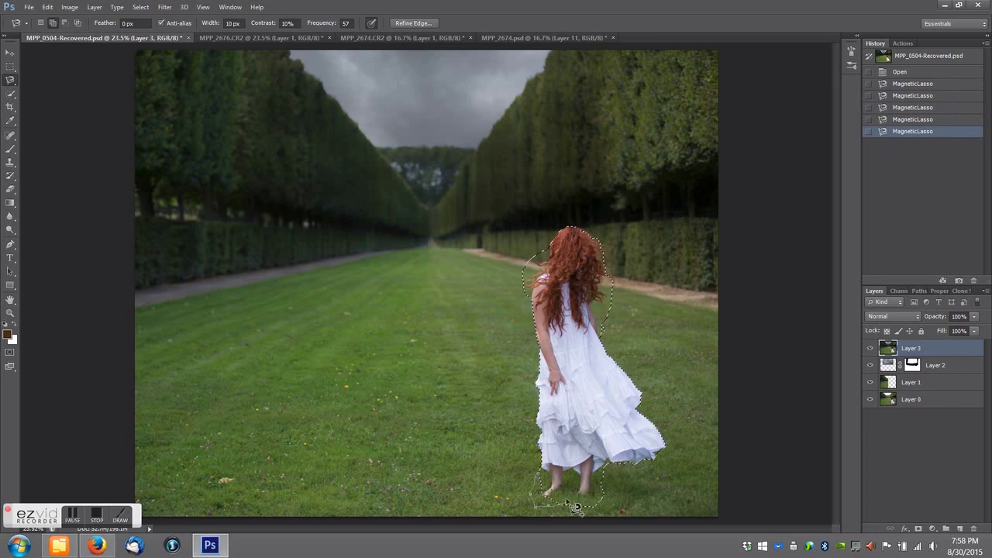
key("Return")
left_click(48, 7)
Paste the girl into the flock photo as Layer 2 and move her left among the sheep
left_click(70, 106)
key("ctrl+Tab")
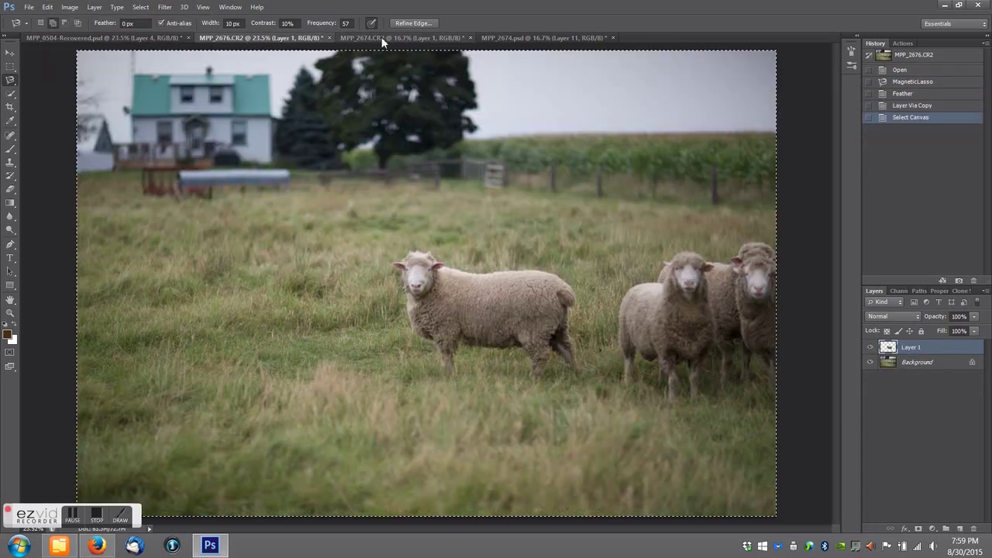
left_click(382, 36)
left_click(47, 7)
left_click(67, 117)
left_click(47, 7)
left_click(78, 247)
left_click_drag(417, 246, 308, 245)
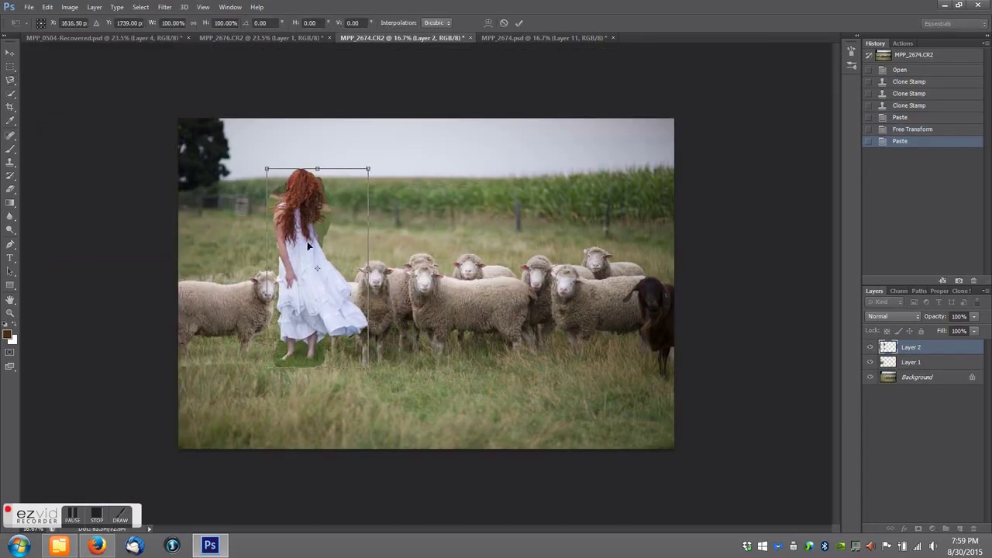
left_click(519, 22)
Nudge the sheep layer (Layer 1) slightly to the left
left_click(911, 362)
left_click(47, 7)
left_click(78, 247)
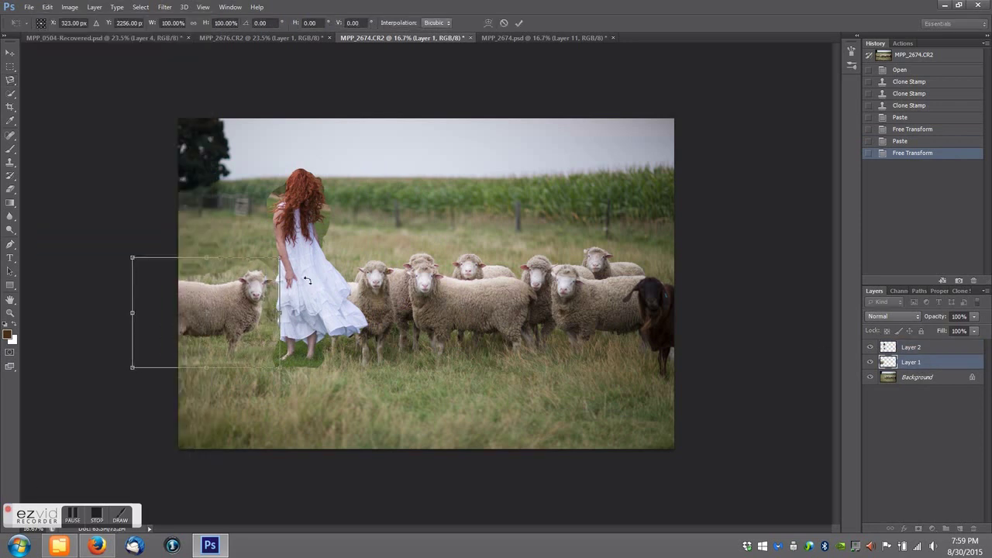
key("Return")
left_click(47, 7)
left_click(77, 247)
left_click_drag(225, 310, 211, 310)
key("Return")
key("l")
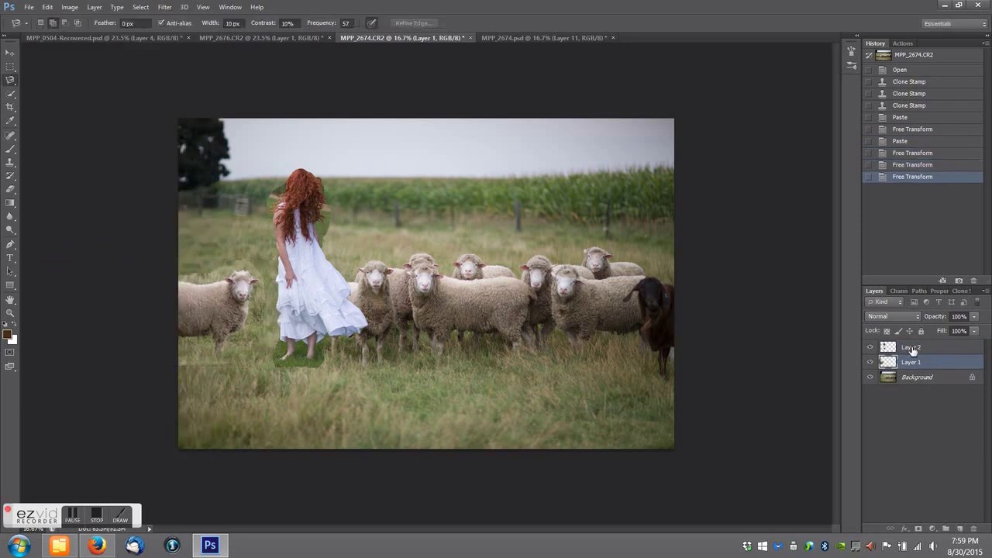
Nudge the girl slightly left, then add a layer mask to Layer 1
left_click(911, 347)
left_click(47, 7)
left_click(78, 247)
left_click_drag(318, 240, 302, 240)
left_click(519, 23)
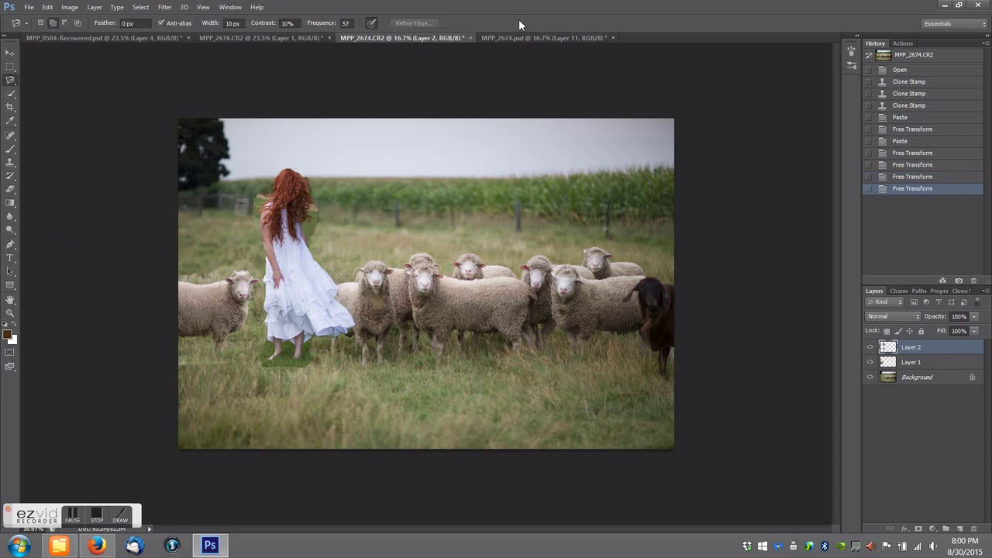
left_click(911, 362)
left_click(919, 529)
Dab the mask near the left sheep, fit the view, and set the brush size to 123
key("b")
left_click(245, 351)
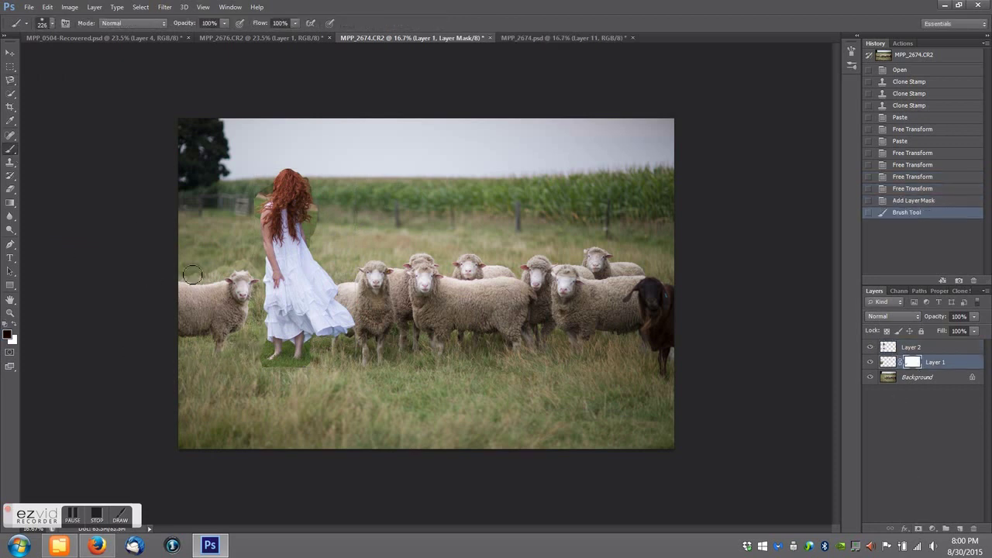
left_click(240, 262)
left_click(52, 23)
key("z")
key("ctrl+0")
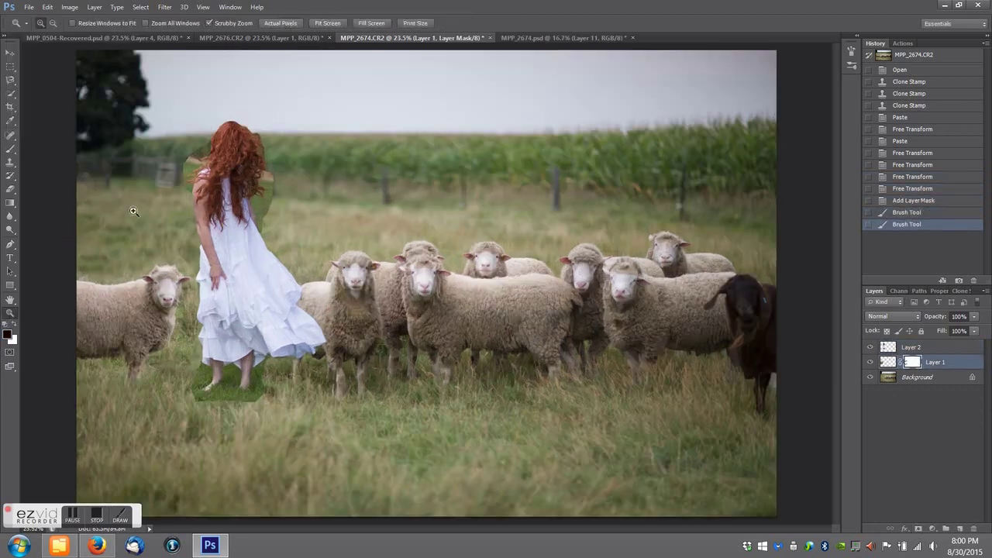
left_click(11, 93)
left_click(46, 23)
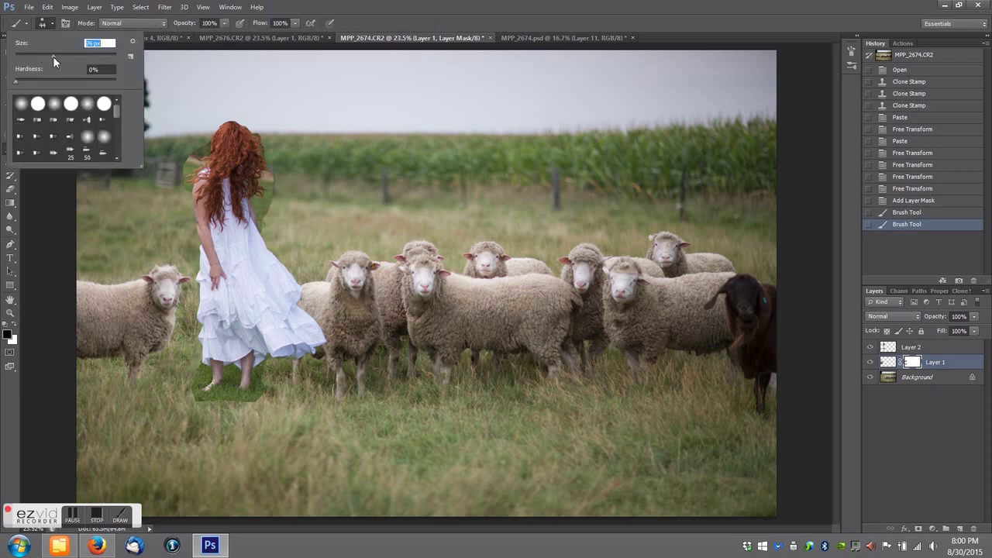
left_click_drag(70, 57, 72, 57)
left_click(170, 257)
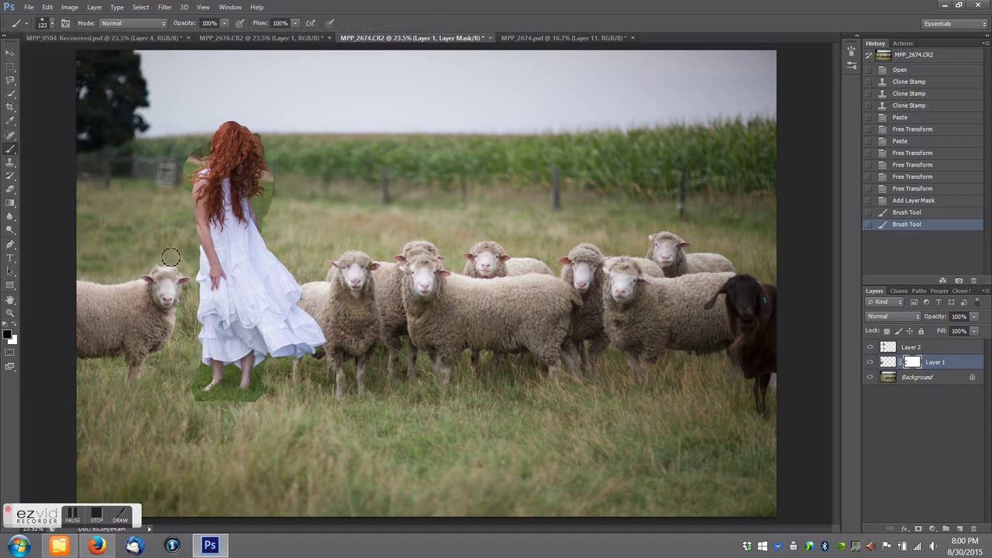
Paint black on Layer 1's mask to hide patch edges and background beside the girl
left_click(195, 343)
left_click(197, 301)
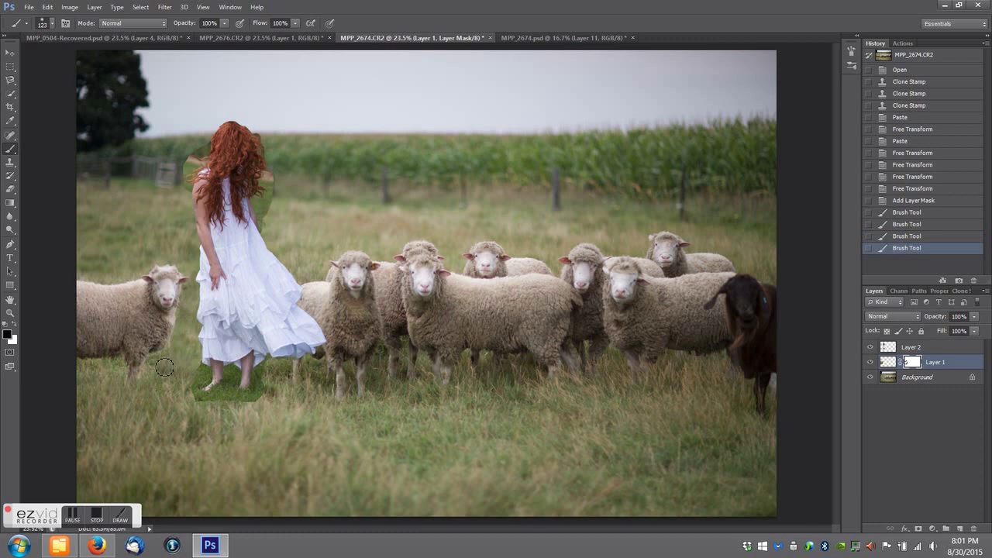
left_click(164, 368)
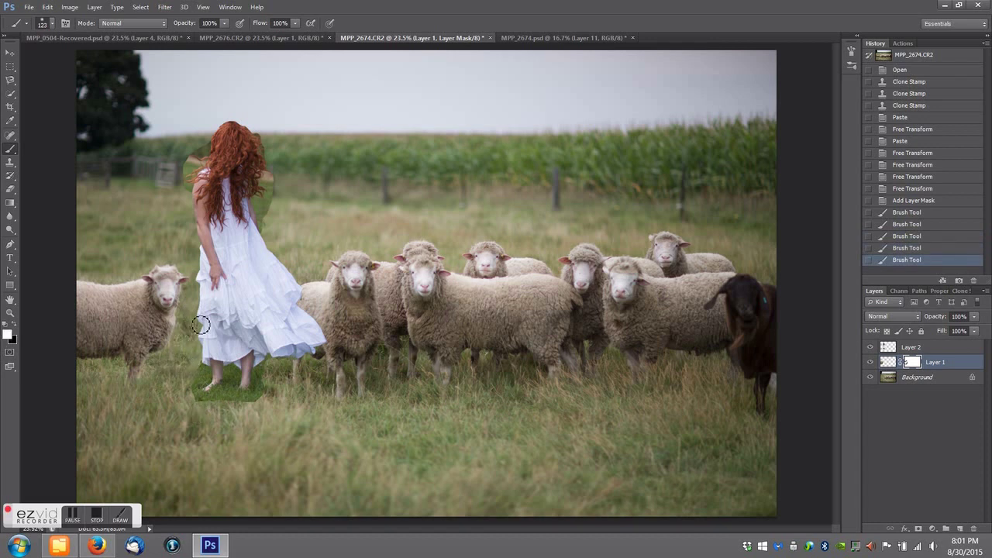
left_click_drag(193, 296, 202, 258)
left_click(188, 256)
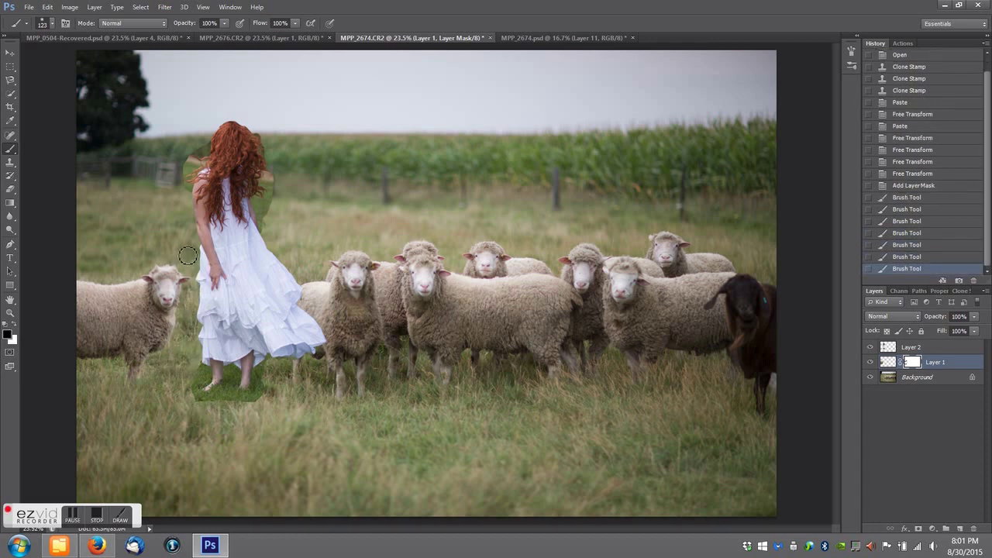
left_click_drag(213, 364, 173, 374)
left_click(870, 362)
Free Transform the girl's Layer 2 and add a layer mask to it
left_click(909, 348)
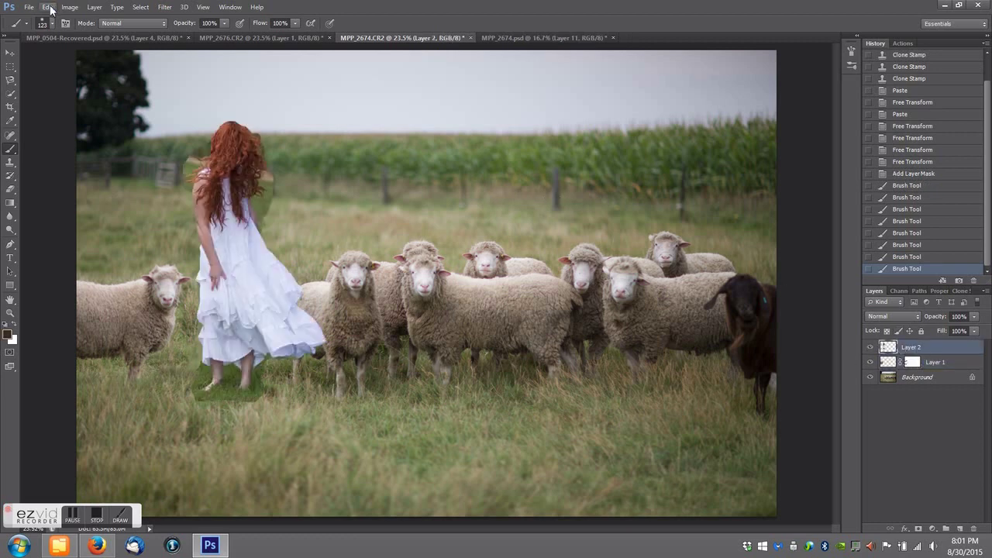
left_click(47, 7)
left_click(74, 257)
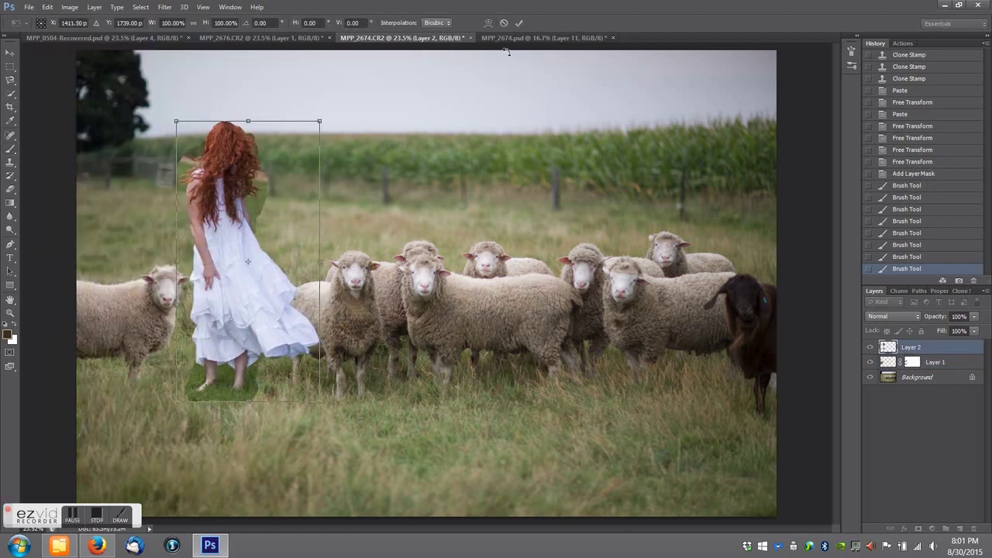
key("Return")
left_click(919, 528)
Paint the Layer 2 mask around the hair with 48 px, then 22 px brushes
mouse_move(224, 139)
left_mouse_down()
mouse_move(197, 151)
mouse_move(202, 159)
left_mouse_up()
scroll(190, 152, "up", 4)
left_click(43, 22)
left_click_drag(78, 35, 38, 36)
left_click(153, 151)
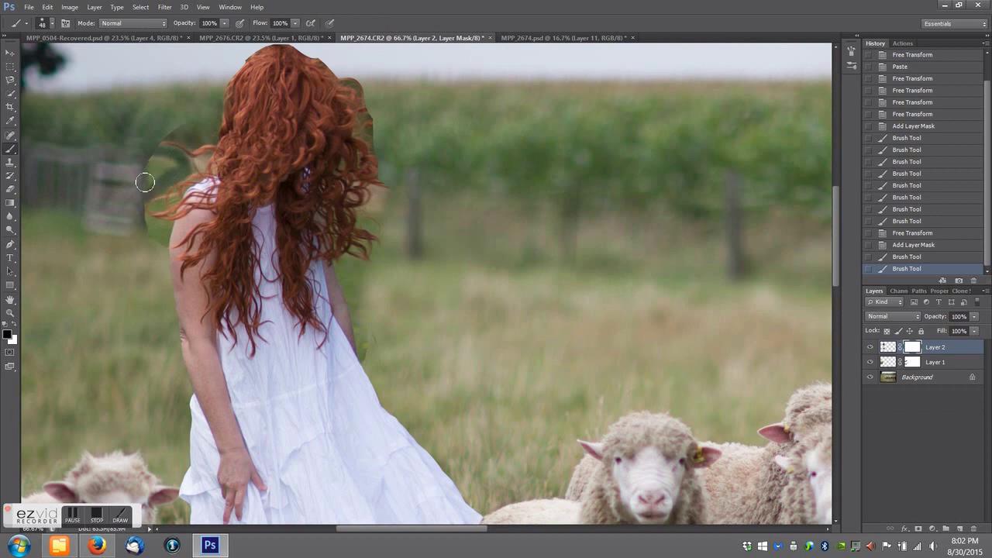
left_click_drag(145, 182, 177, 162)
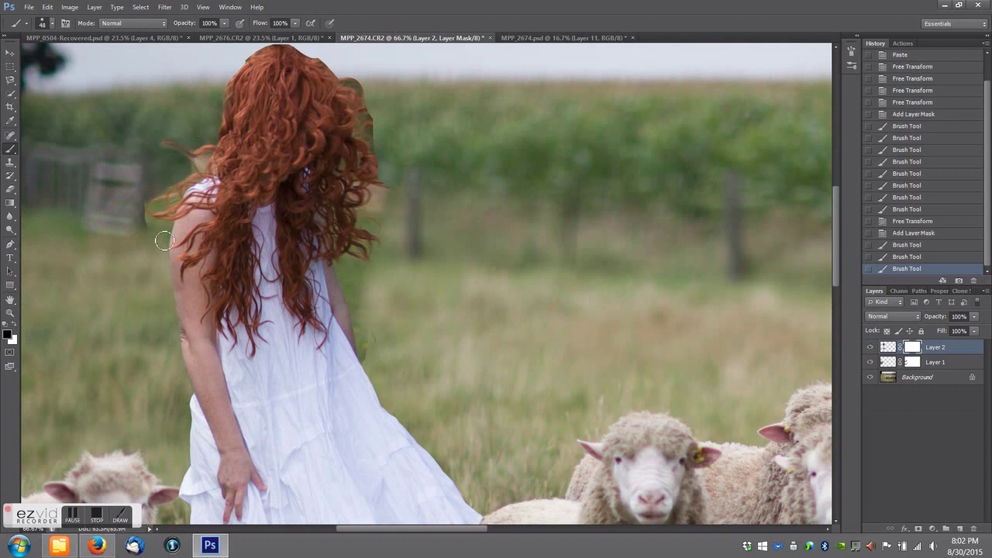
left_click(140, 232)
left_click(43, 22)
left_click_drag(46, 35, 40, 36)
left_click(174, 228)
mouse_move(171, 232)
left_mouse_down()
mouse_move(170, 207)
mouse_move(185, 211)
mouse_move(177, 203)
left_mouse_up()
Switch to black and refine the mask along the shoulder and top of the hair
key("x")
left_click(205, 169)
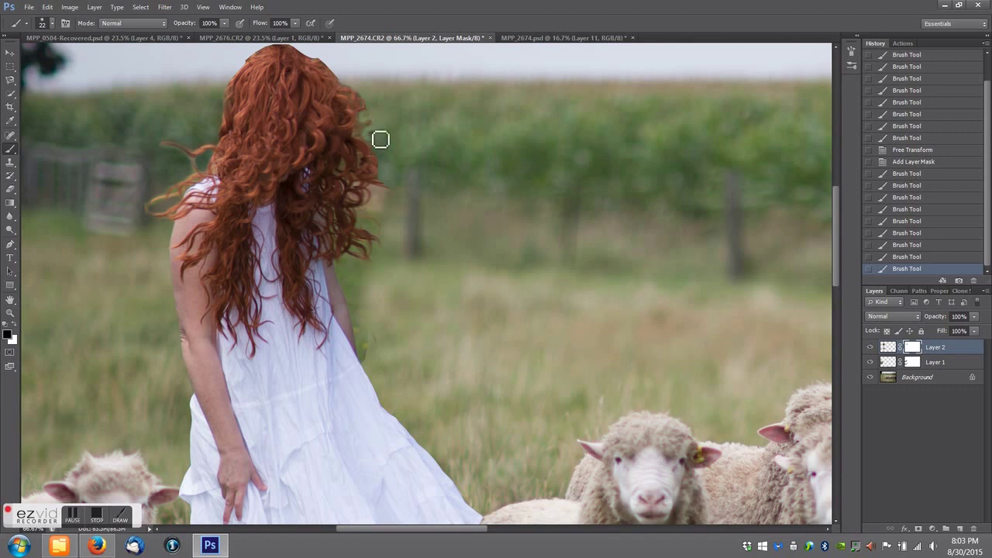
mouse_move(386, 223)
left_mouse_down()
mouse_move(342, 61)
mouse_move(370, 126)
left_mouse_up()
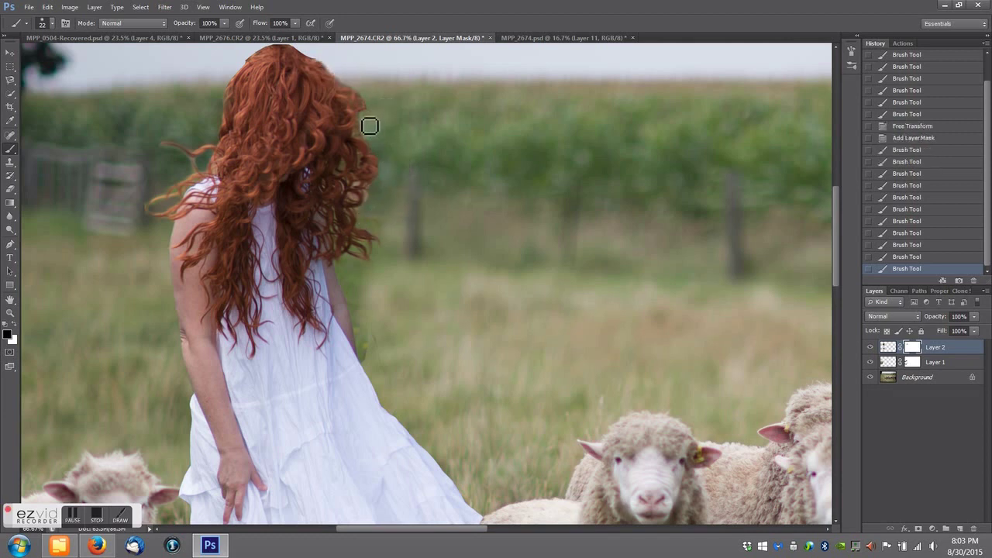
left_click(375, 128)
scroll(837, 198, "up", 3)
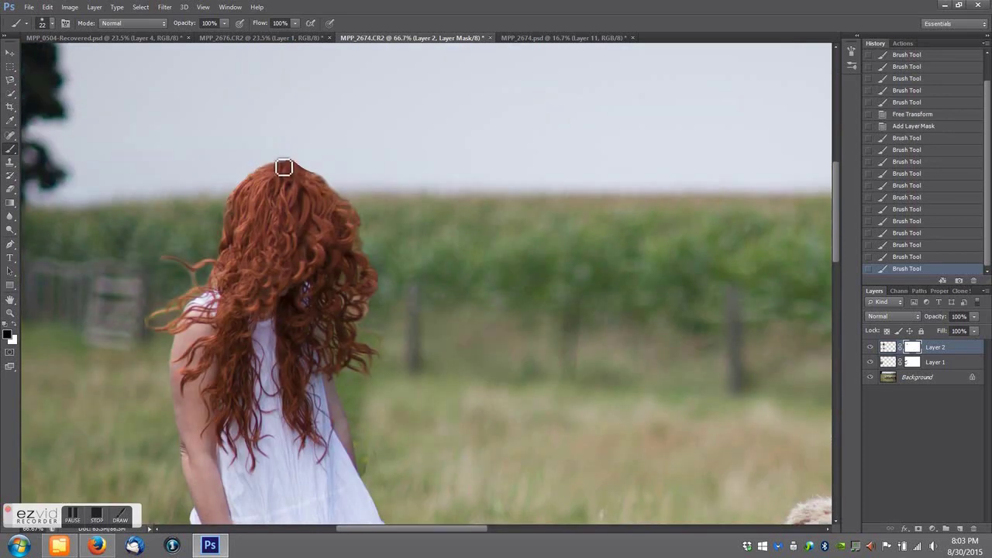
Zoom to the feet and paint away the green patch with a 62 px soft brush
key("z")
key("ctrl+0")
left_click(310, 325)
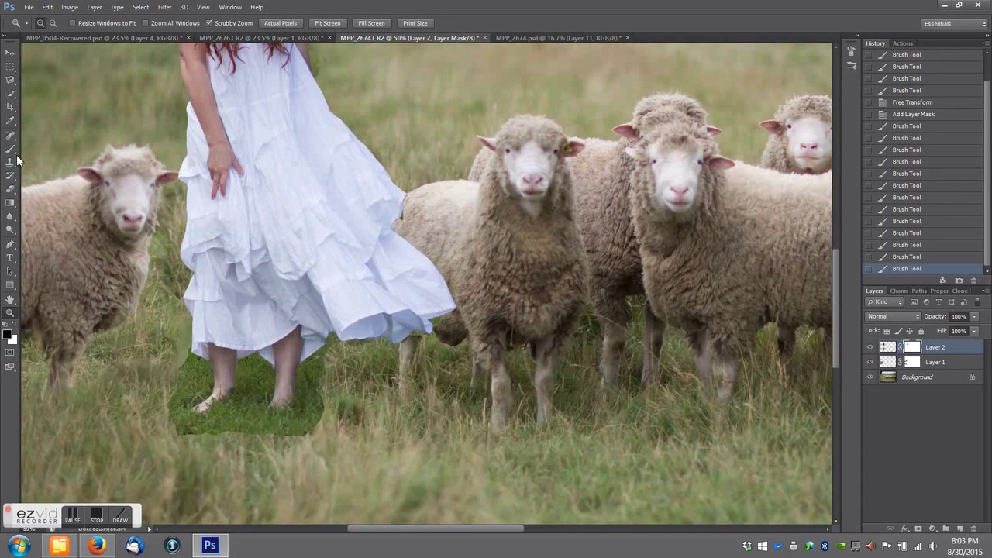
left_click(10, 149)
left_click(51, 23)
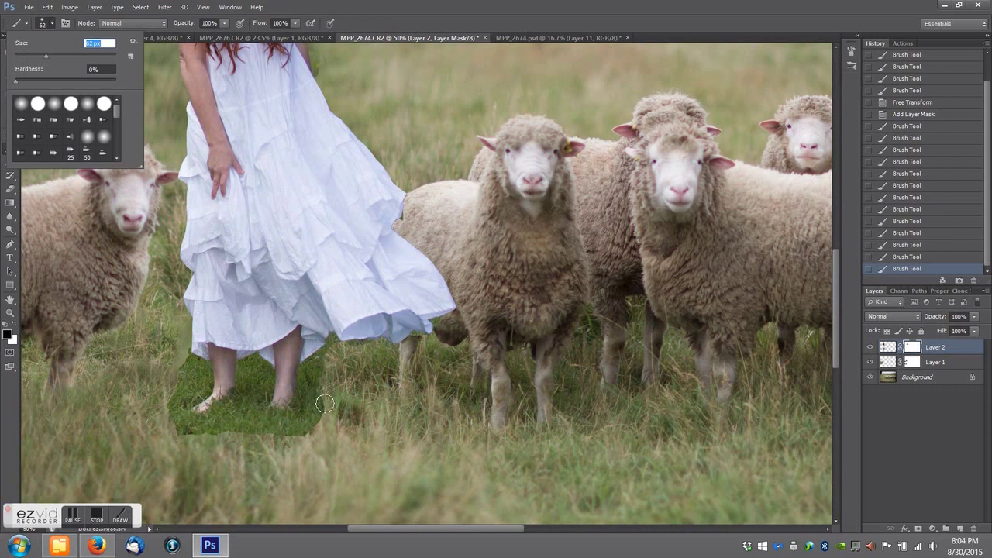
key("Return")
left_click(279, 385)
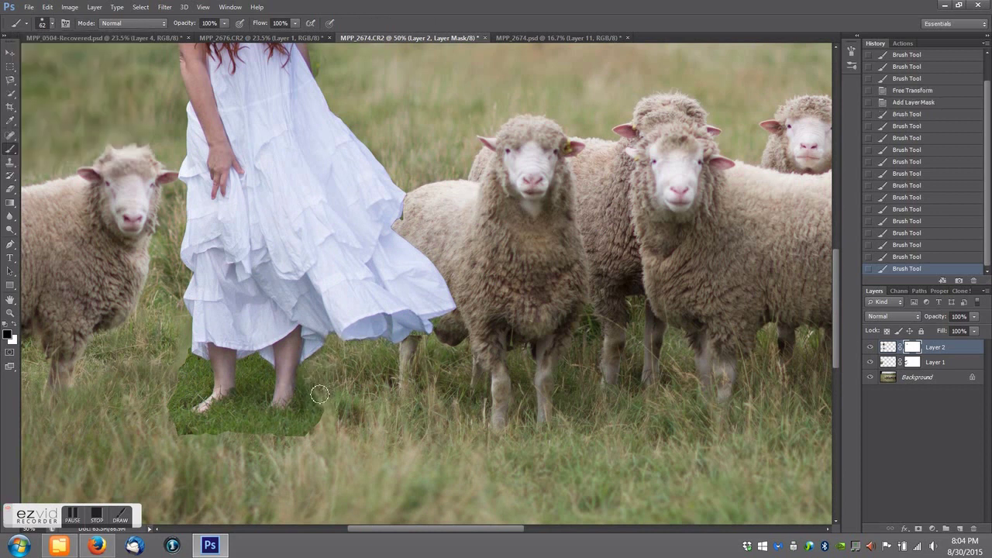
left_click_drag(319, 394, 203, 436)
left_click_drag(189, 349, 173, 368)
Clean up the mask along the dress edge and fit the whole image on screen
left_click(48, 23)
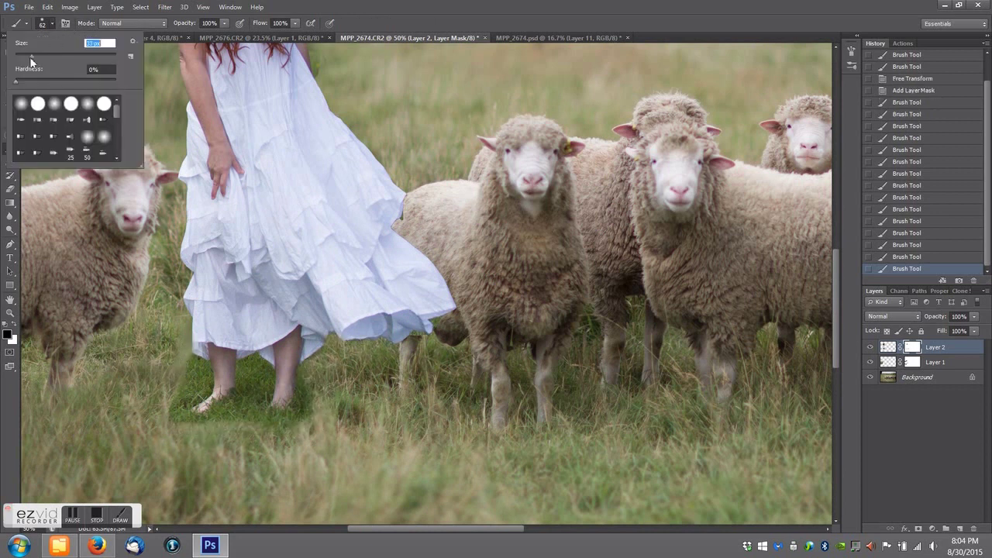
left_click(411, 223)
mouse_move(449, 279)
left_mouse_down()
mouse_move(450, 331)
mouse_move(417, 344)
left_mouse_up()
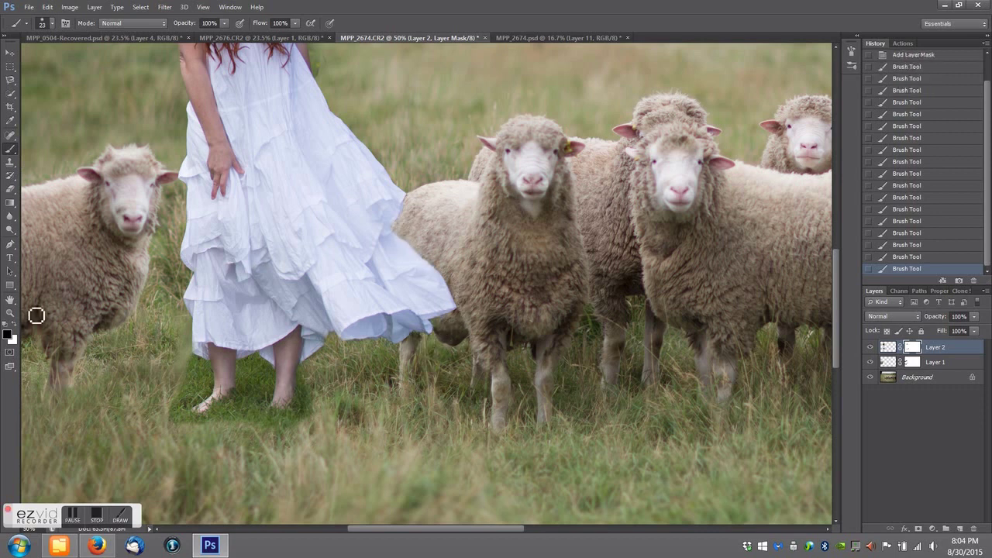
left_click(11, 312)
left_click(327, 23)
Select the Background layer with the Clone Stamp and select all in MPP_2674.psd
left_click(929, 384)
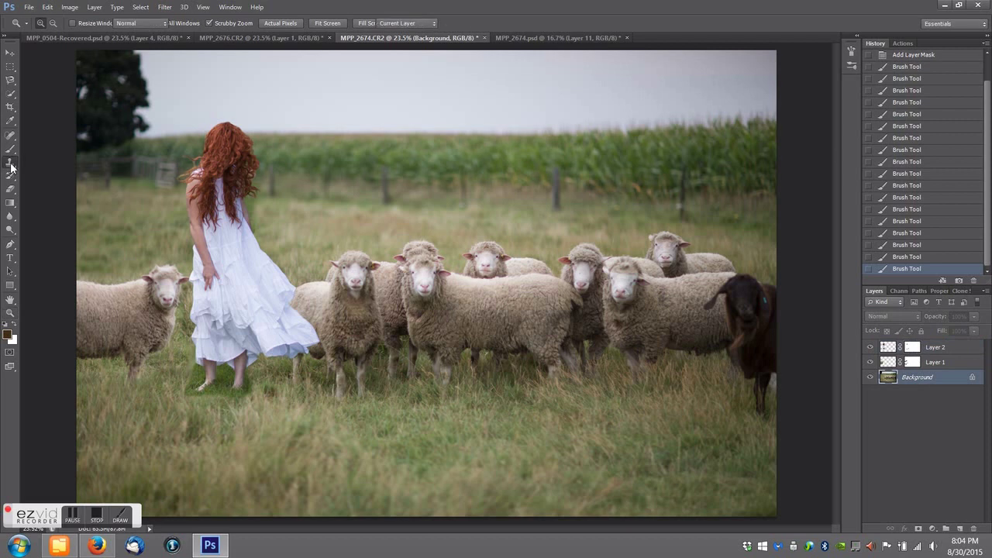
key("s")
left_click(519, 38)
key("ctrl+a")
Copy the feathered upper-right cornfield and sky onto a new layer
left_click(301, 37)
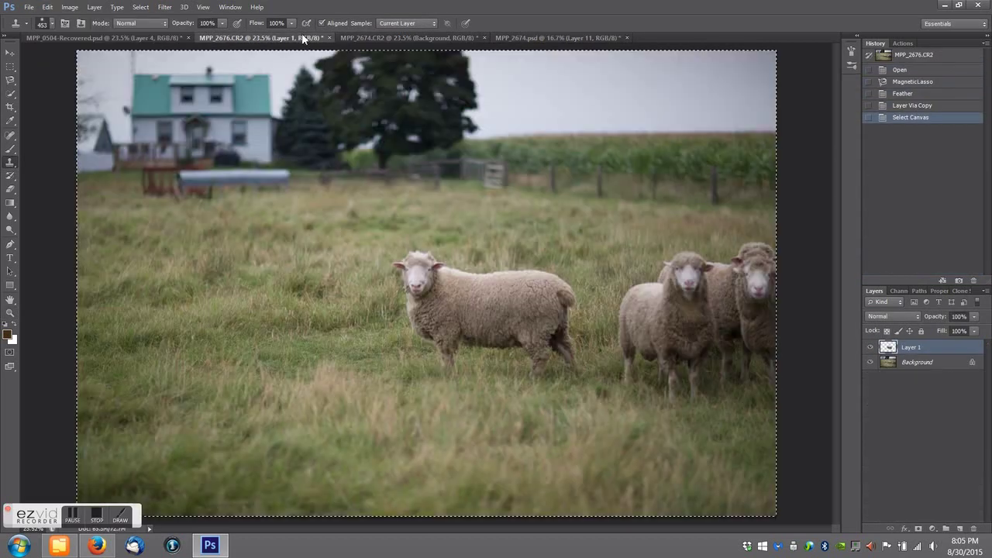
left_click(411, 37)
key("m")
left_click_drag(523, 51, 779, 231)
key("Return")
right_click(576, 90)
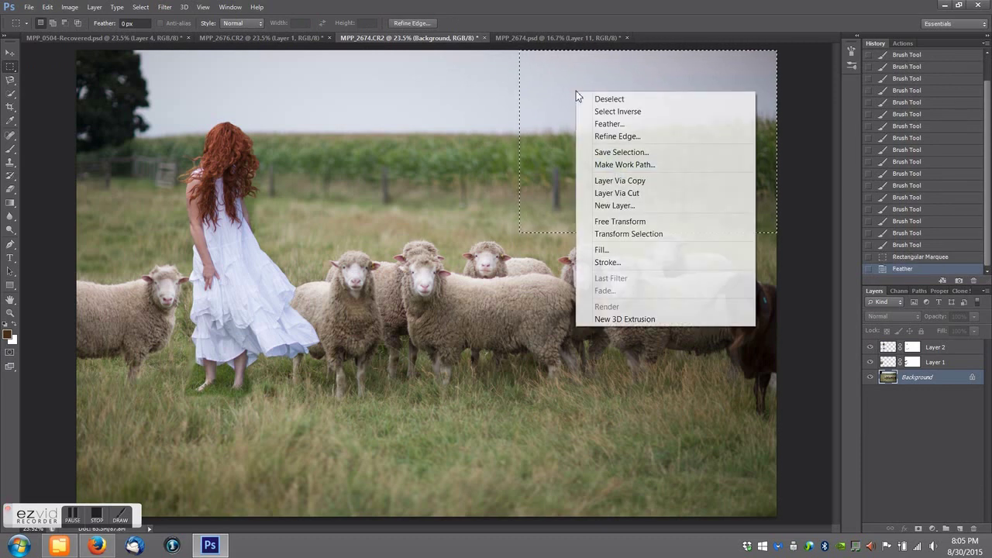
left_click(612, 178)
left_click(47, 7)
left_click(68, 248)
Flip the cornfield copy onto the left side, mask it, and blend with a 380 px brush
left_click_drag(779, 144, 70, 140)
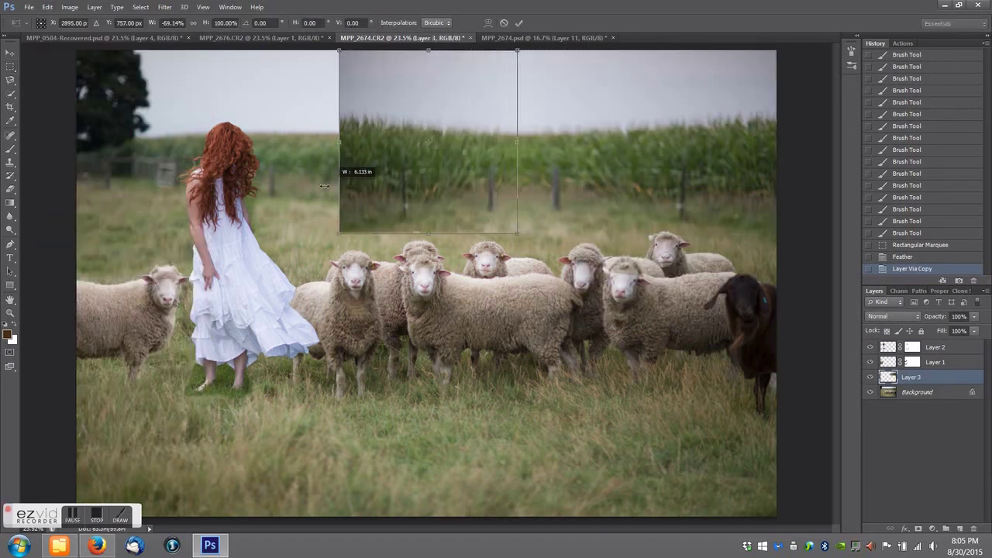
left_click(518, 23)
left_click(918, 529)
key("b")
left_click(53, 24)
left_click_drag(31, 39, 99, 39)
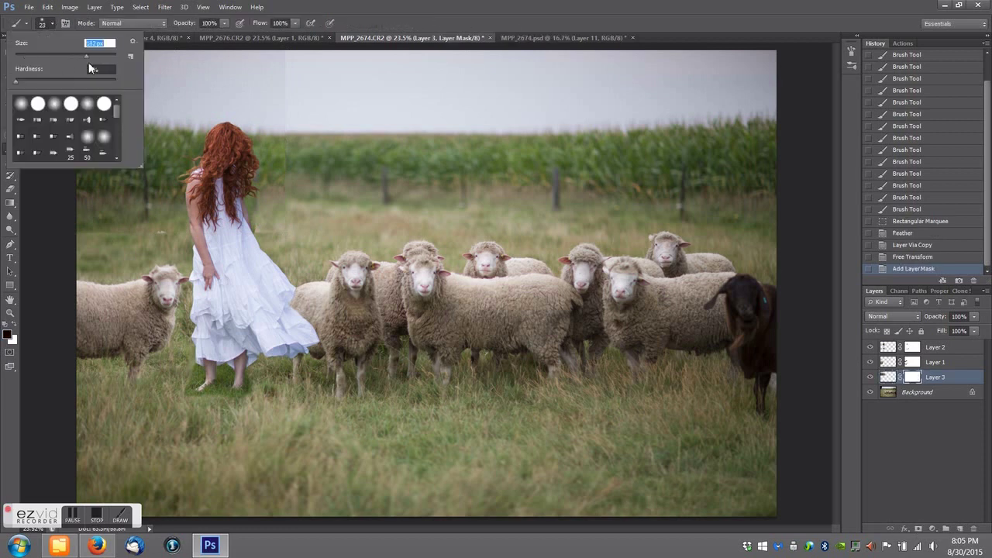
left_click_drag(133, 219, 264, 195)
mouse_move(280, 146)
left_mouse_down()
mouse_move(276, 104)
mouse_move(127, 241)
left_mouse_up()
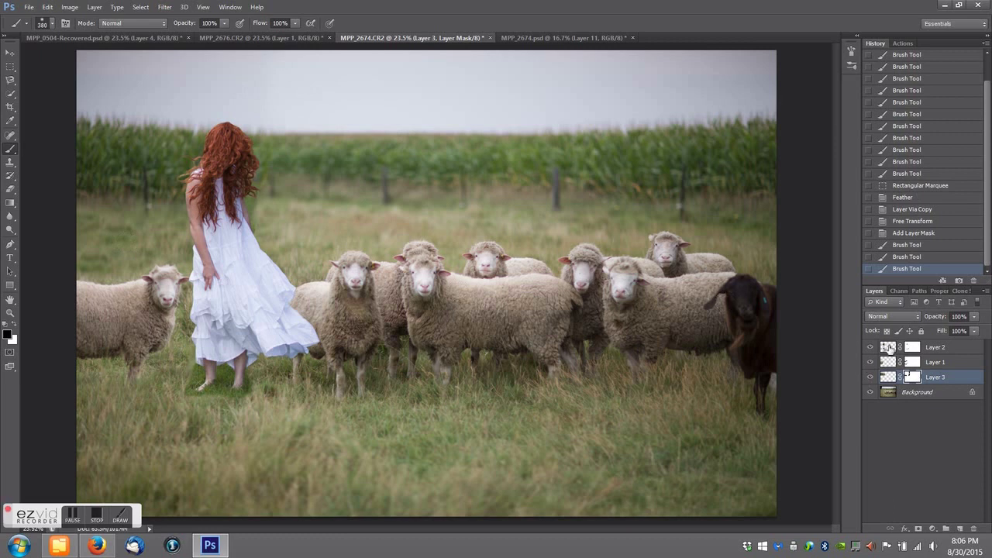
Touch up the girl's Layer 2 mask with a 36 px brush
left_click(889, 349)
left_click(248, 173)
left_click(53, 24)
left_click_drag(100, 43, 38, 44)
left_click_drag(247, 234, 258, 245)
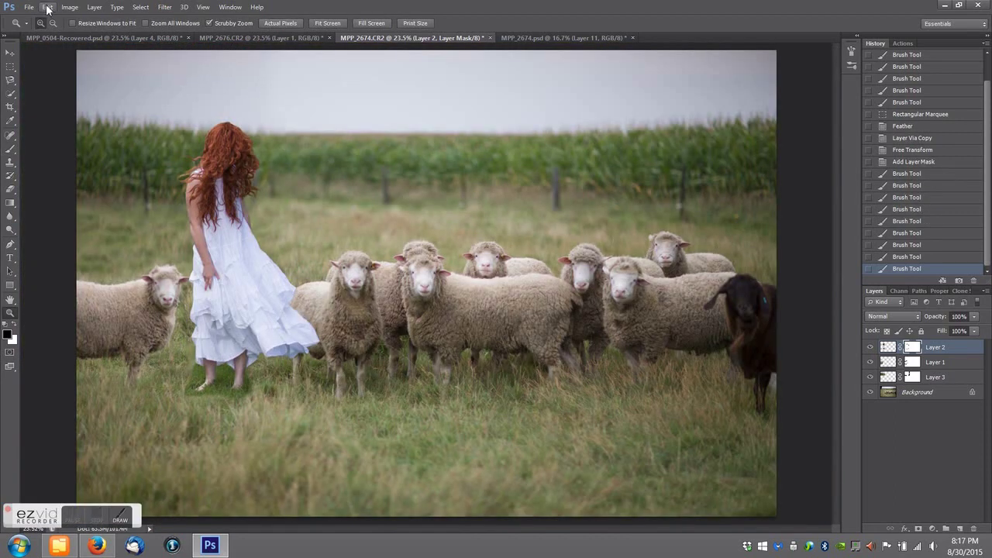
Paste the stormy sky and stretch it across the full width, its bottom edge above the corn
left_click(47, 7)
left_click(69, 128)
left_click(47, 7)
left_click(70, 248)
left_click_drag(697, 103, 782, 100)
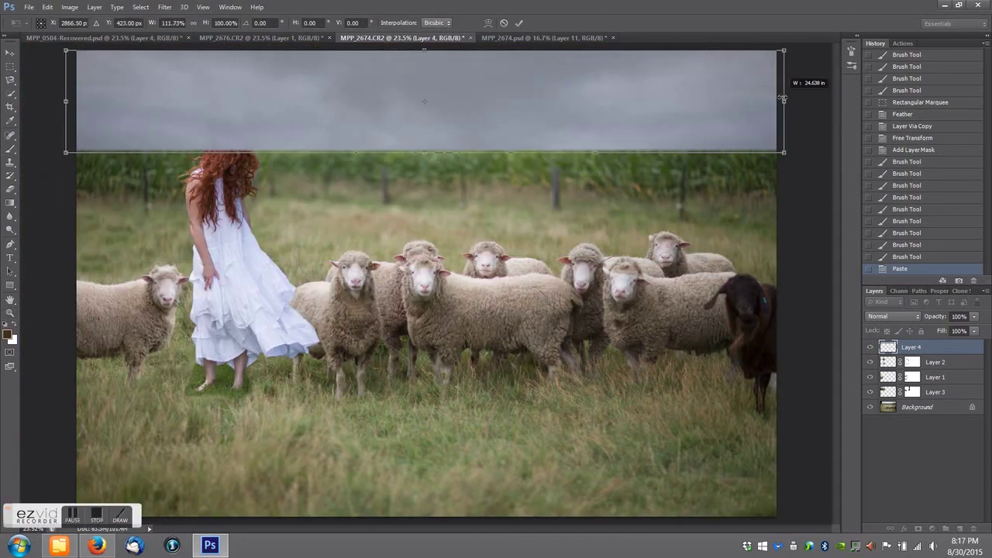
left_click_drag(427, 152, 427, 138)
key("Return")
Move the sky below the girl in Multiply mode and mask its lower edge along the treeline
key("ctrl+bracketleft")
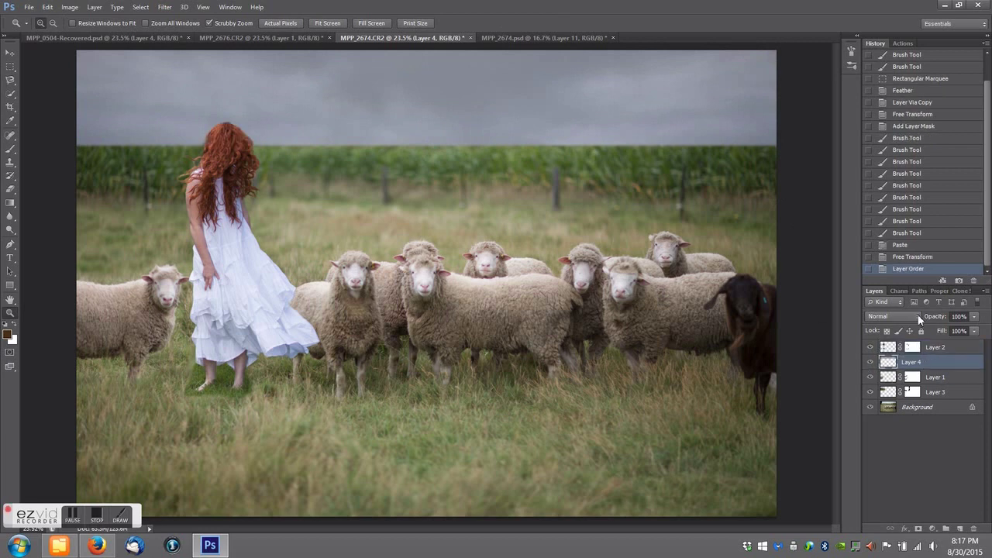
left_click(915, 317)
left_click(891, 52)
left_click(919, 528)
left_click(10, 148)
left_click(43, 23)
left_click_drag(100, 148, 765, 136)
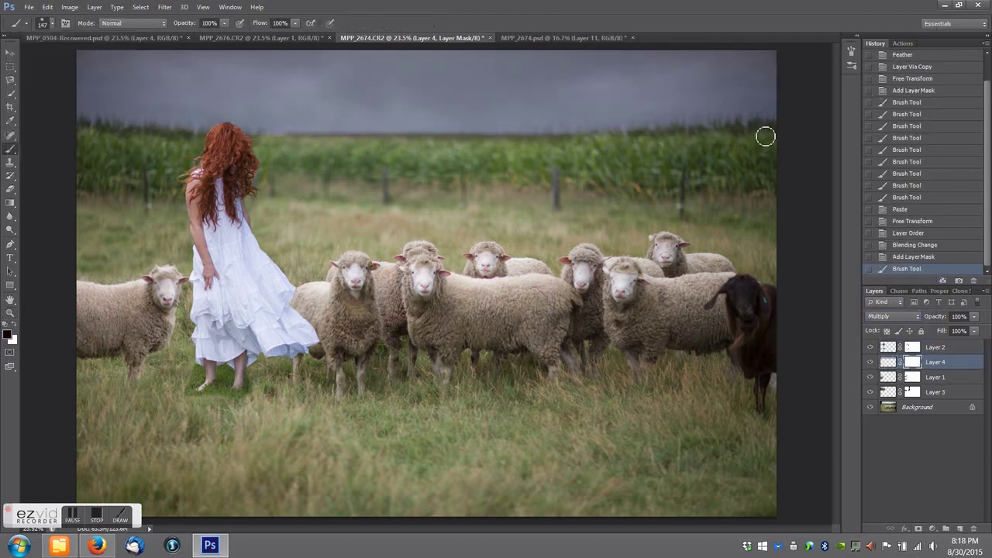
left_click_drag(194, 144, 77, 139)
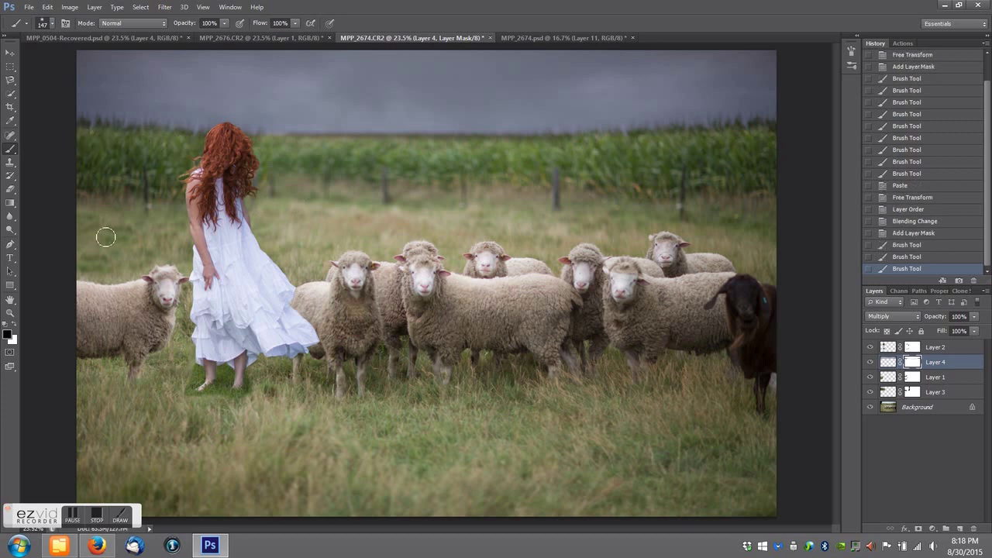
left_click(931, 413)
Clone Stamp over patches of grass at the bottom and near the girl on Background
key("s")
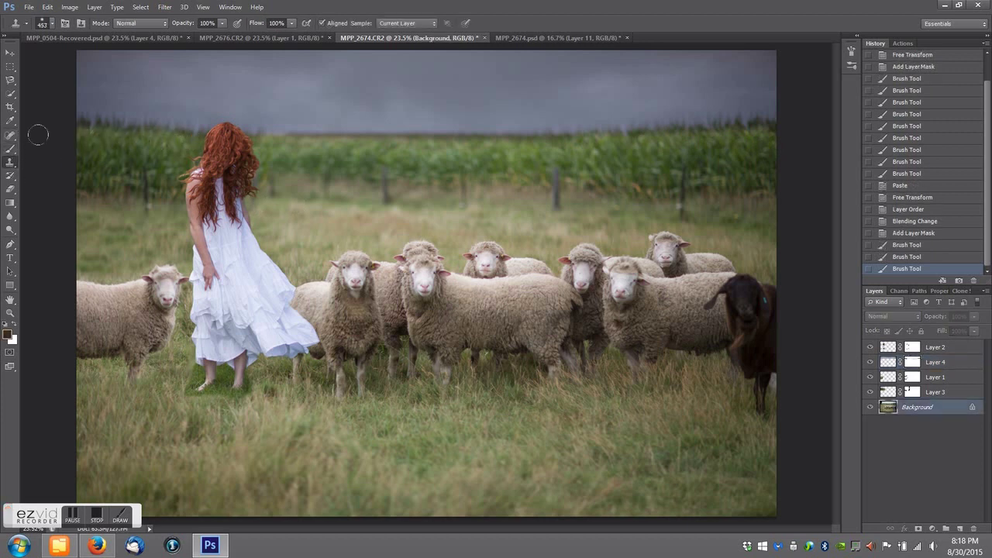
left_click(49, 24)
key("Return")
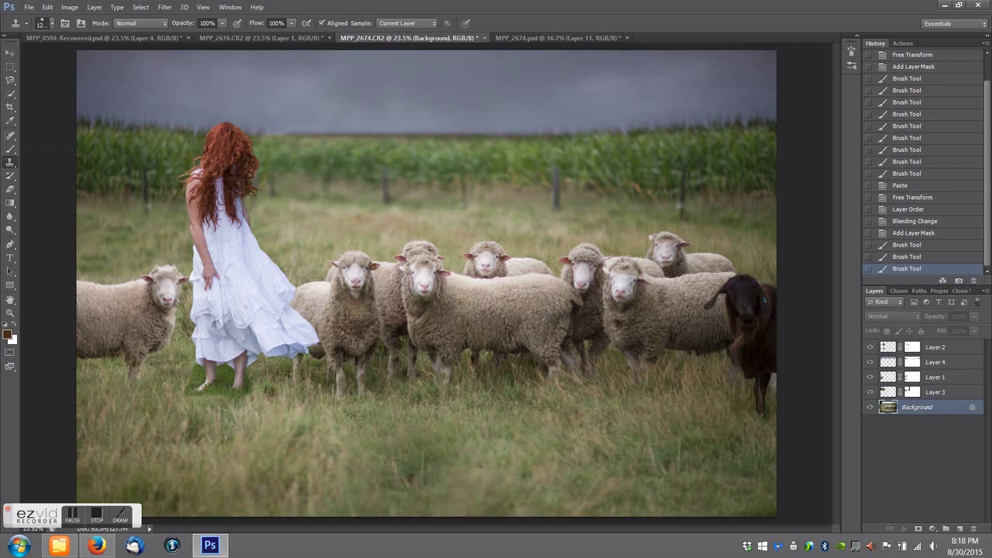
left_click_drag(465, 465, 249, 434)
left_click_drag(279, 473, 232, 481)
left_click(233, 339)
left_click(48, 23)
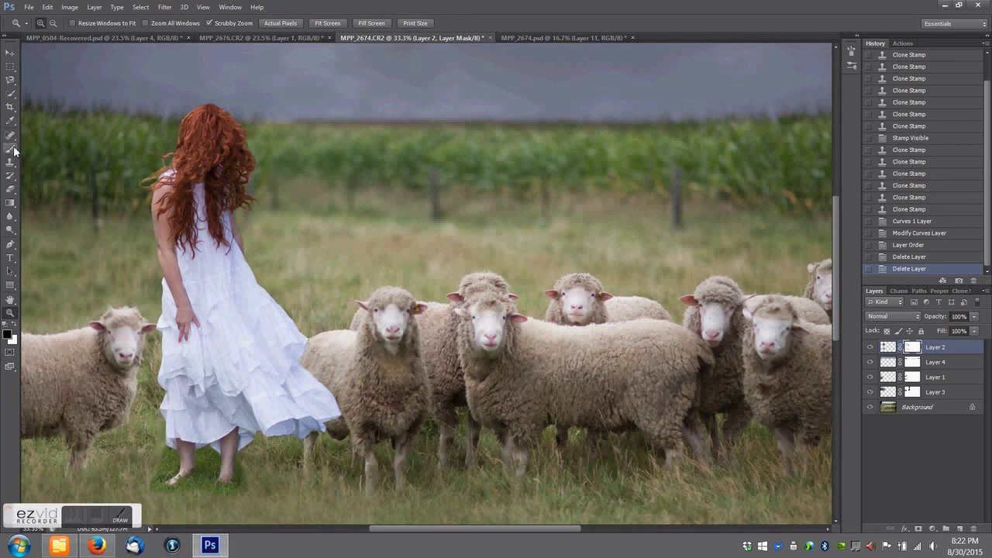
Paint on Layer 2's mask near the girl's feet
left_click(10, 148)
left_click(48, 23)
left_click(51, 277)
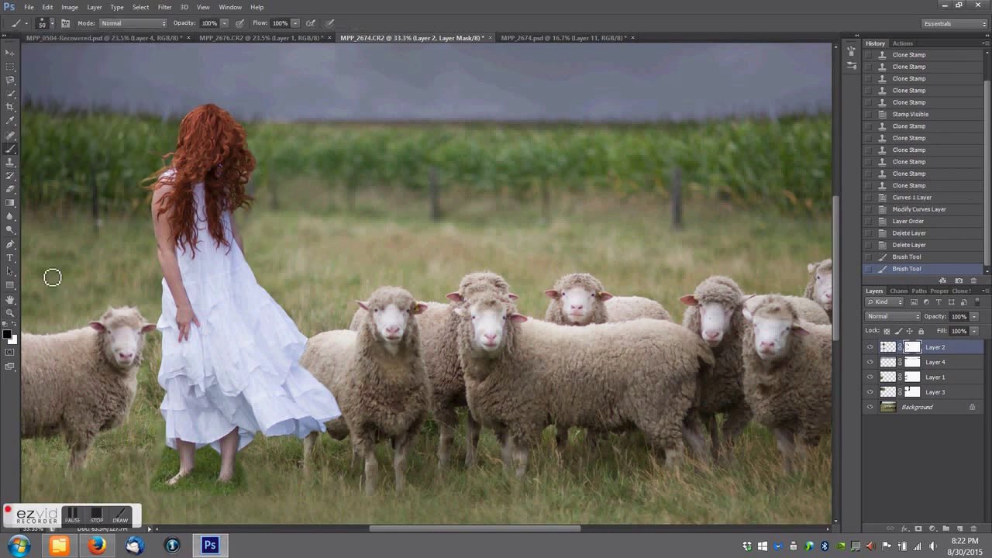
left_click_drag(253, 498, 246, 503)
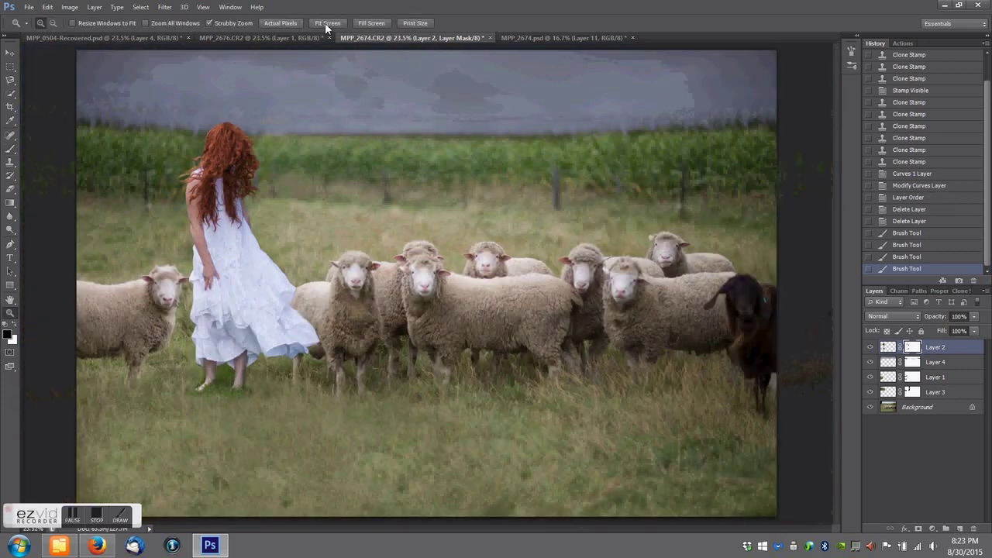
Add a Curves adjustment layer with its top point lowered to darken
left_click(94, 7)
left_click(288, 147)
left_click(580, 172)
left_click_drag(975, 351, 916, 352)
Add a Brightness/Contrast adjustment layer that lowers the composite's brightness
left_click(873, 291)
left_click(94, 7)
left_click(281, 124)
key("Return")
left_click(872, 292)
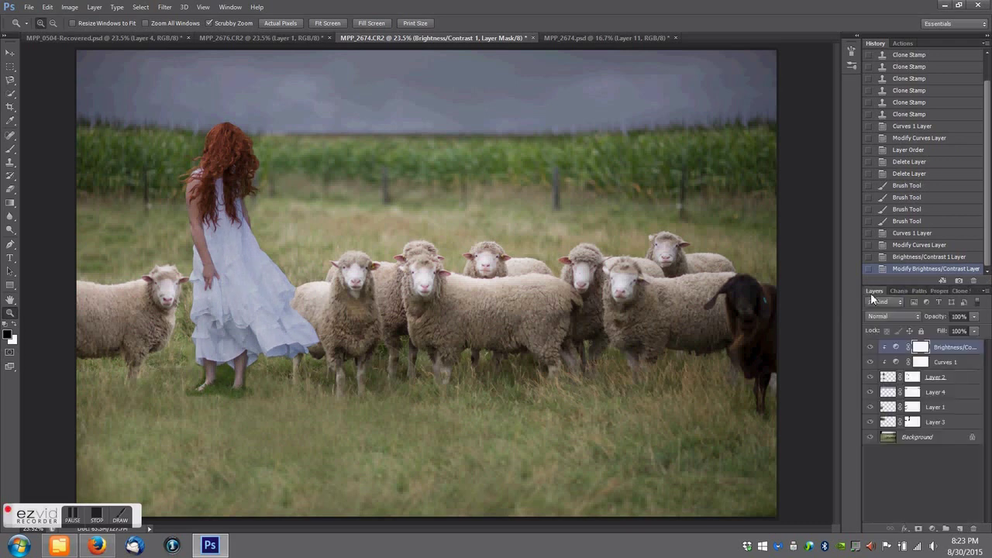
Lasso the white dress on Layer 2 and feather it with Refine Edge
left_click(894, 380)
left_click(10, 80)
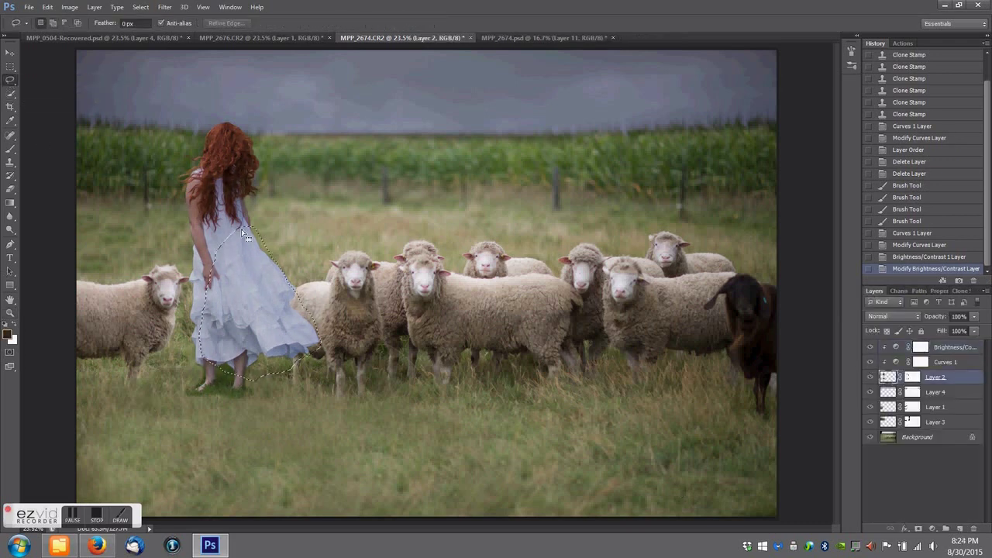
left_click_drag(241, 229, 242, 230)
key("ctrl+alt+r")
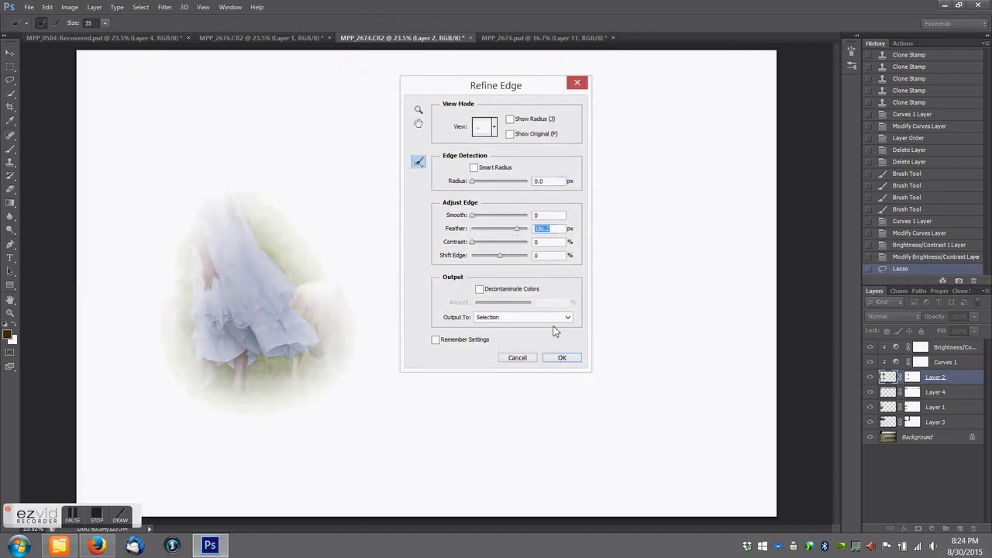
left_click(562, 358)
Set a Curves top output of 242 for the dress, then stamp all visible layers into Layer 5
left_click_drag(974, 348, 974, 349)
left_click(874, 290)
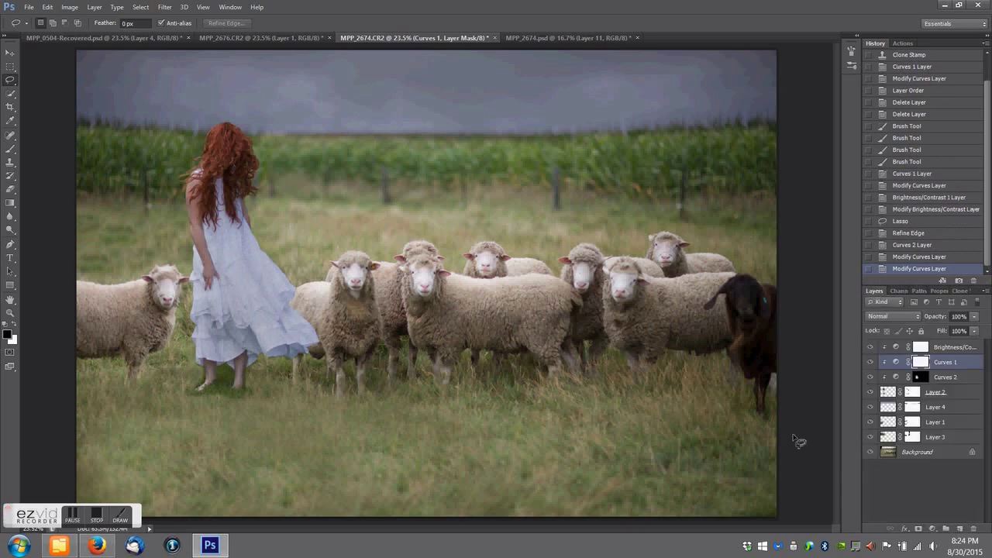
left_click(946, 351)
key("ctrl+shift+alt+e")
Clone Stamp the grass around the girl's feet and the lower left on Layer 5
key("s")
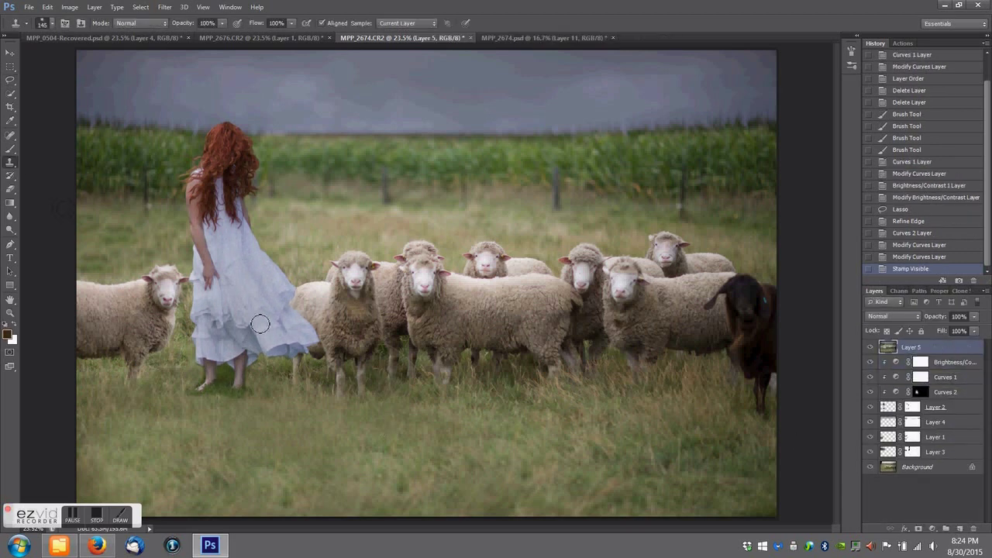
left_click(54, 22)
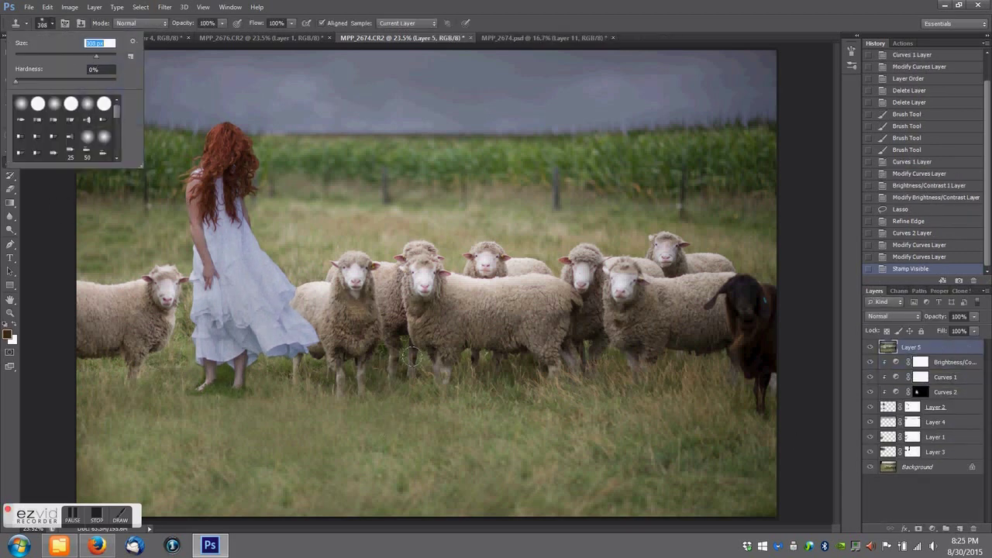
key("Return")
left_click(240, 391)
left_click(231, 411)
left_click(206, 393)
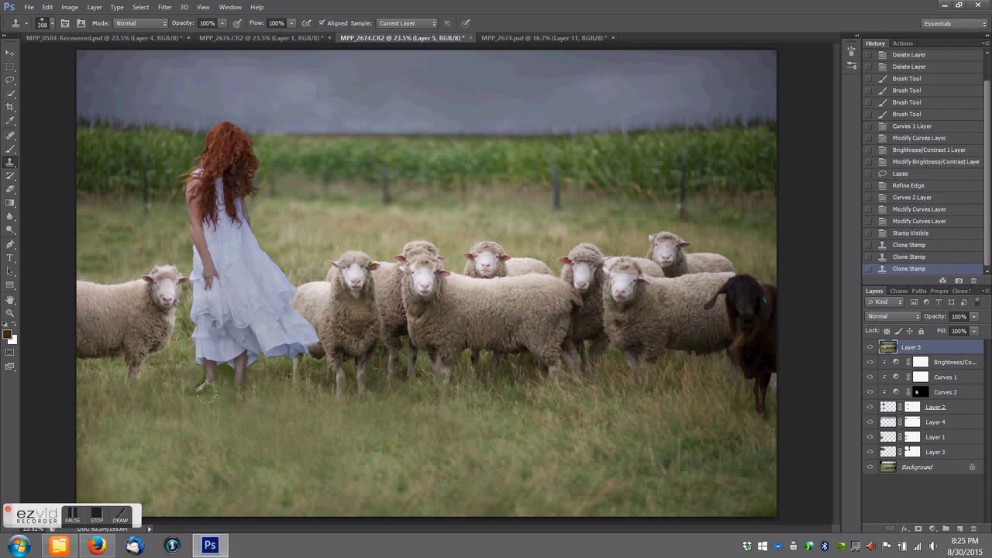
left_click(479, 404)
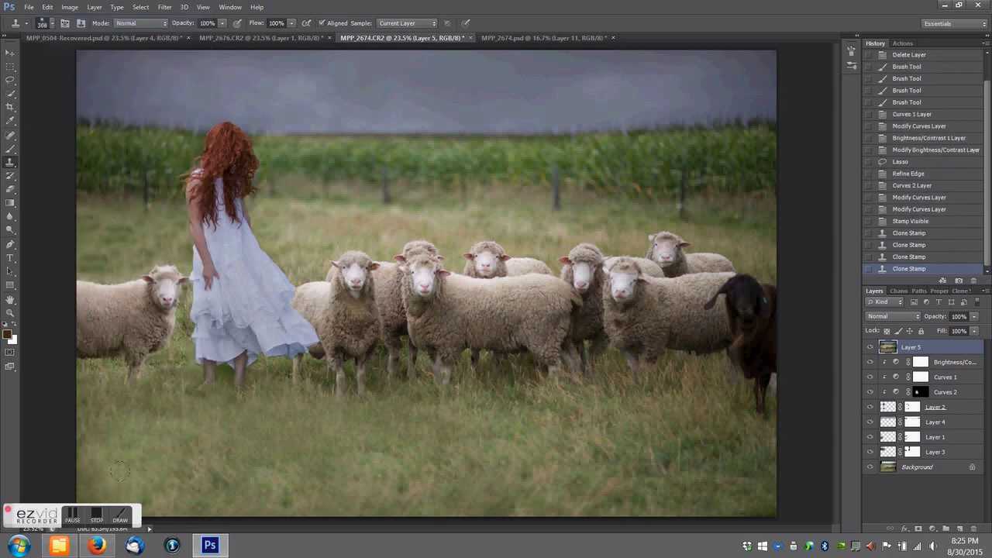
left_click(182, 396)
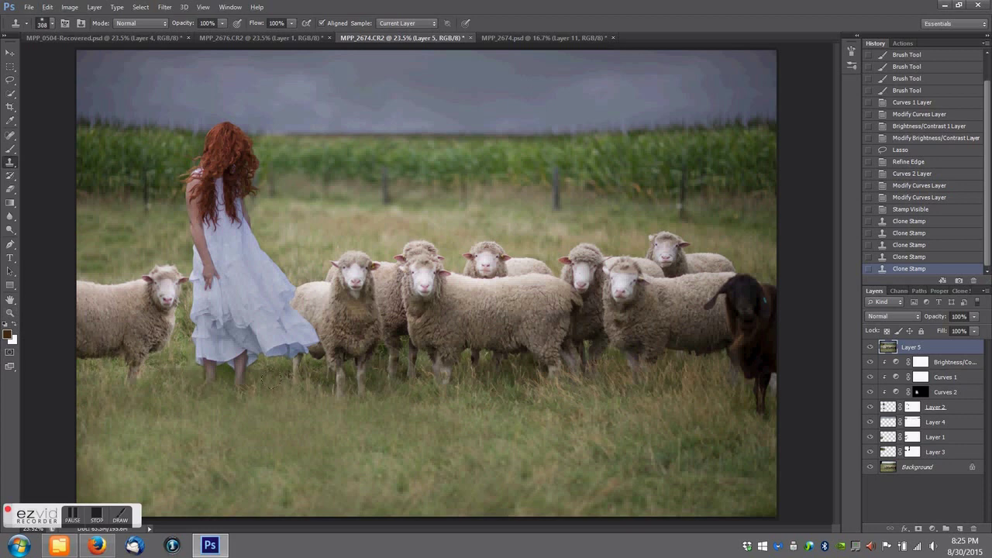
left_click(224, 373)
Apply the 4x5 crop framing the girl and sheep
key("c")
left_click_drag(267, 86, 378, 114)
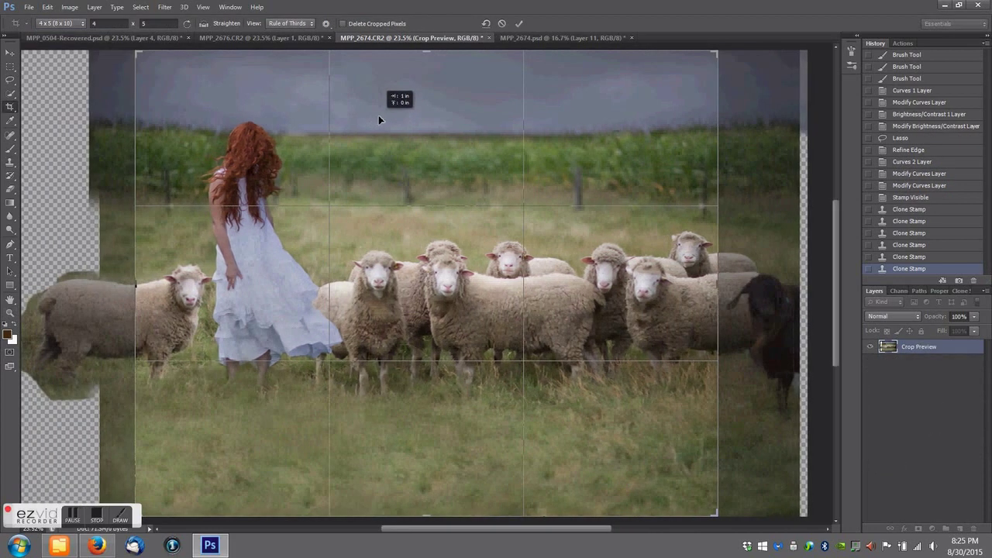
key("Return")
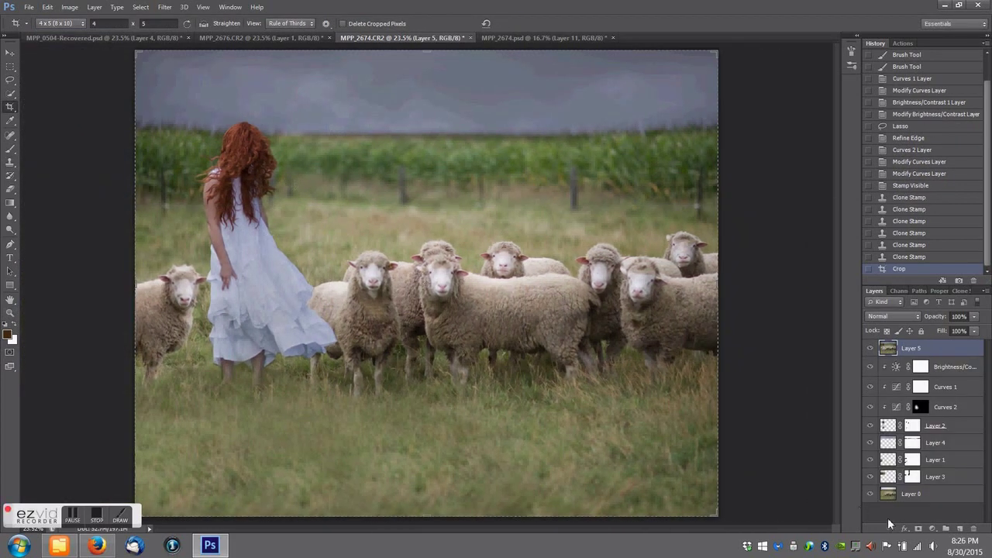
Add a Gradient Fill layer in Soft Light blend mode, then hide it to compare
left_click(932, 528)
left_click(954, 182)
left_click(549, 162)
left_click(893, 316)
left_click(886, 175)
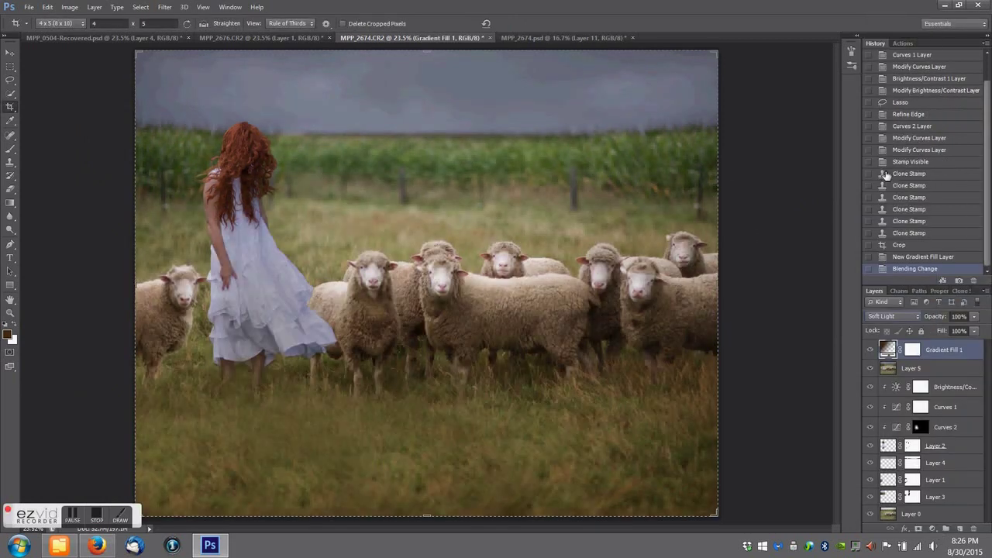
left_click(870, 350)
Lasso the top of the girl's hair on Layer 5 and feather the selection
left_click(10, 80)
left_click_drag(253, 124, 230, 134)
left_click(911, 368)
right_click(231, 133)
left_click(264, 169)
key("Return")
Gaussian Blur the hair top, deselect, and show the gradient layer again
left_click(164, 7)
left_click(364, 248)
left_click(564, 124)
right_click(247, 126)
left_click(267, 133)
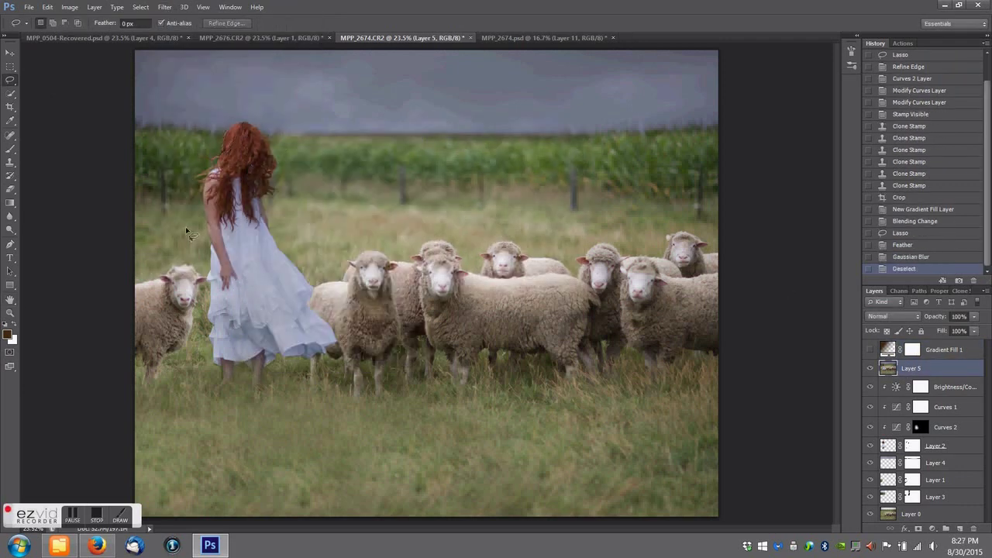
left_click(870, 349)
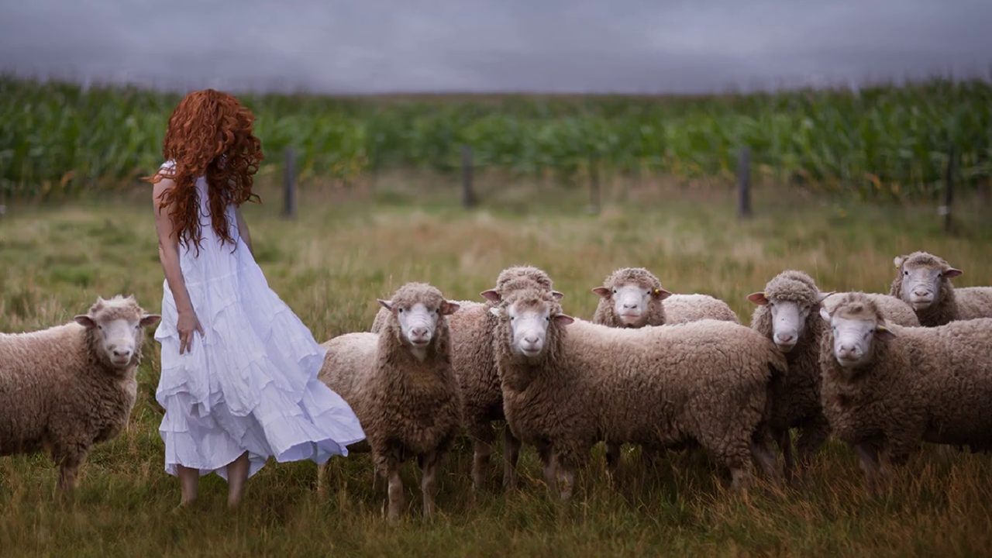